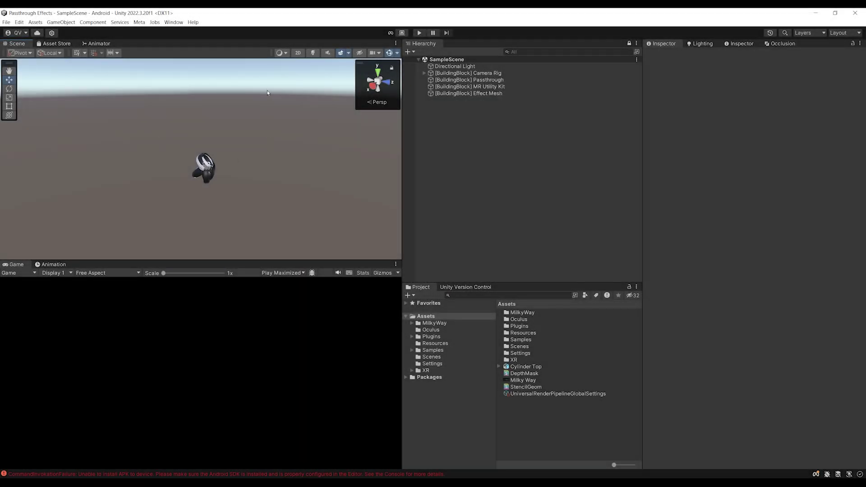
# - Select [BuildingBlock] Passthrough to view its settings, then enter Play mode with Ctrl+P
pyautogui.keyDown('alt'); pyautogui.moveTo(295, 91); pyautogui.dragTo(269, 134); pyautogui.keyUp('alt')
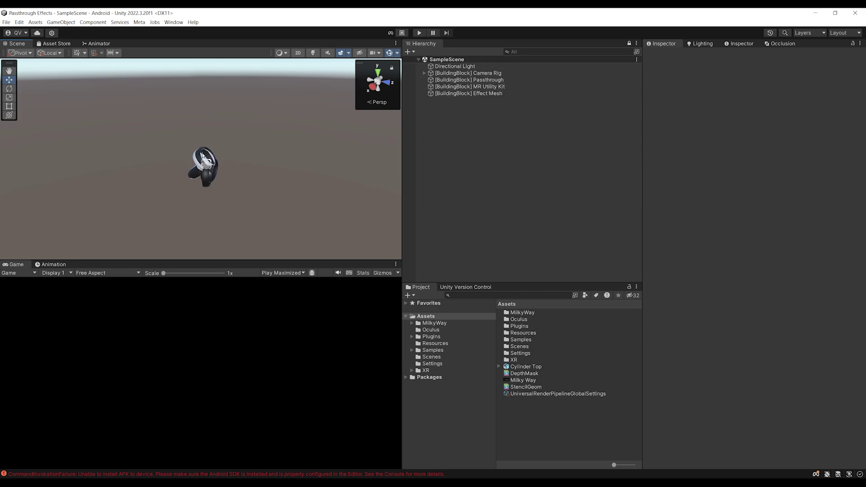
pyautogui.click(470, 79)
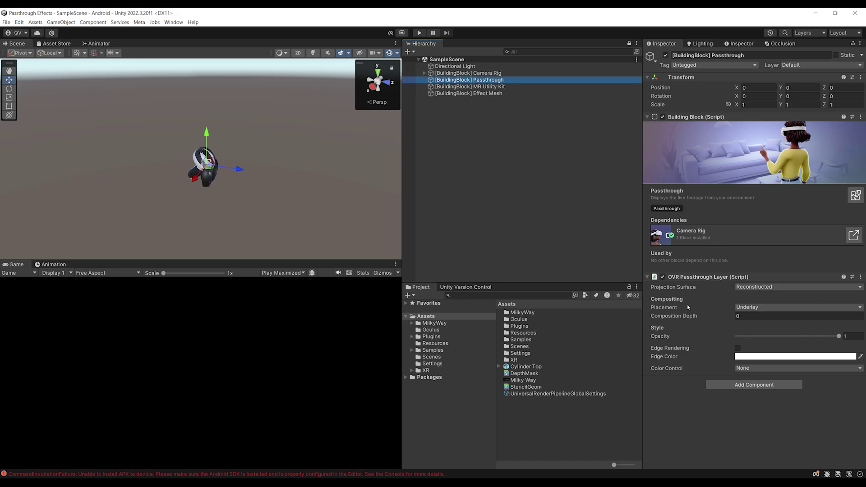
pyautogui.hotkey('ctrl', 'p')
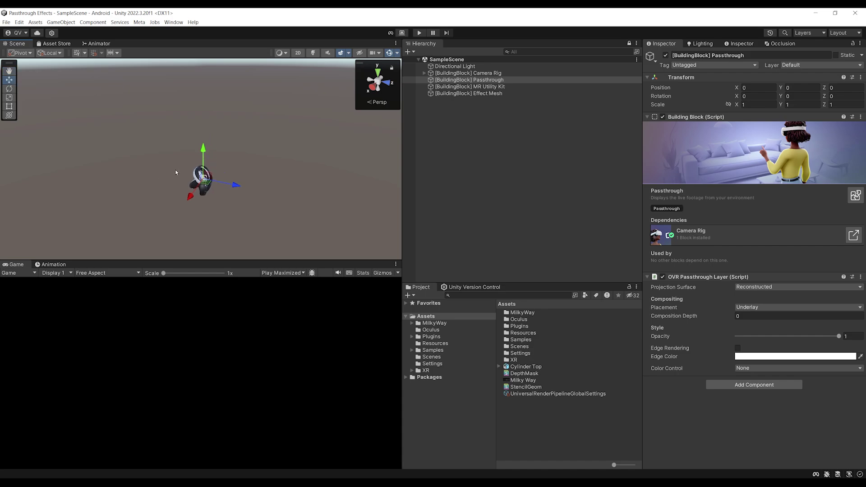
# - Enlarge the Scene view and reframe it by panning and orbiting around the controller model
pyautogui.moveTo(262, 166)
pyautogui.mouseDown(button='right')
pyautogui.moveTo(251, 164)
pyautogui.moveTo(259, 158)
pyautogui.moveTo(254, 176)
pyautogui.mouseUp(button='right')
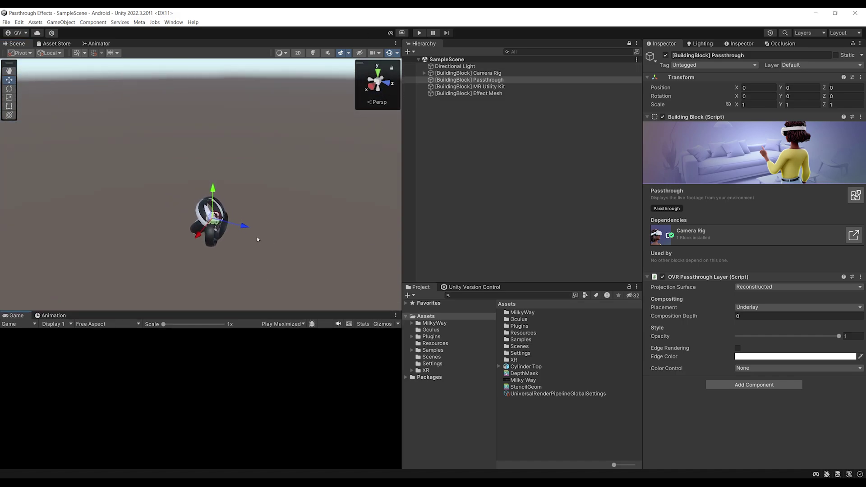
pyautogui.keyDown('alt'); pyautogui.moveTo(267, 203); pyautogui.dragTo(291, 185); pyautogui.keyUp('alt')
pyautogui.moveTo(321, 162); pyautogui.dragTo(305, 158, button='middle')
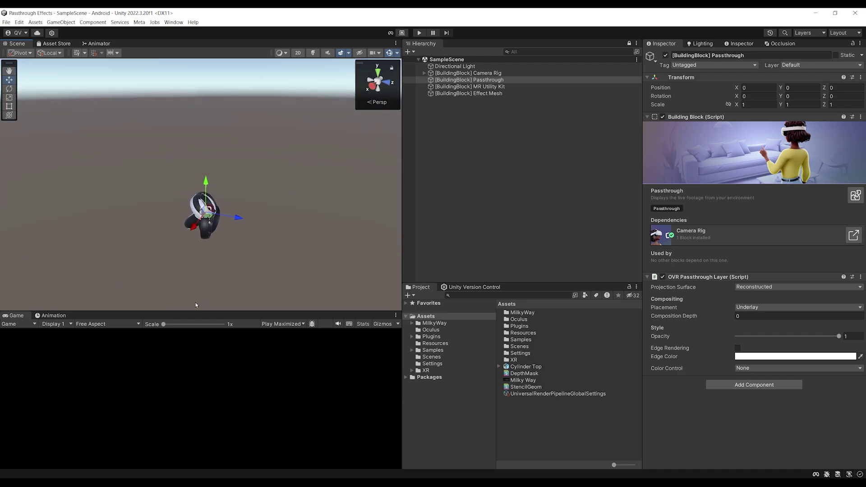
pyautogui.moveTo(193, 311); pyautogui.dragTo(193, 289)
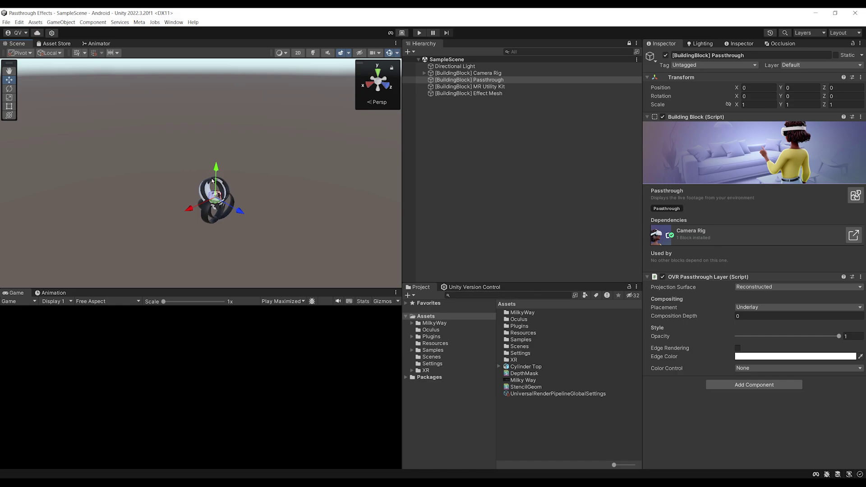
pyautogui.moveTo(213, 181); pyautogui.dragTo(195, 164, button='middle')
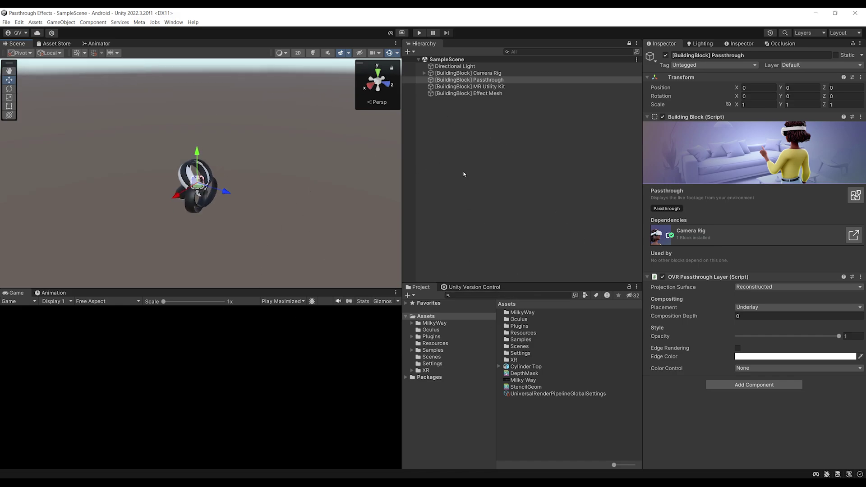
pyautogui.moveTo(282, 160); pyautogui.dragTo(265, 149, button='right')
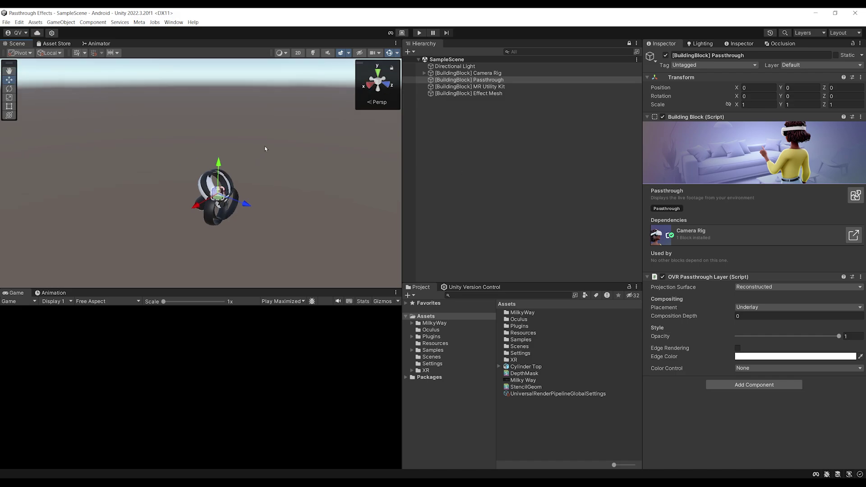
# - Add a 3D sphere to the scene and name it '360 Galaxy'
pyautogui.click(443, 121)
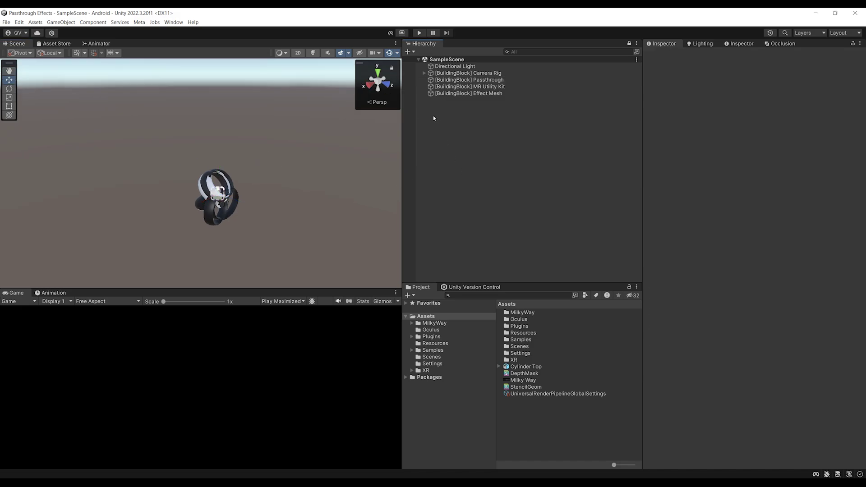
pyautogui.rightClick(434, 118)
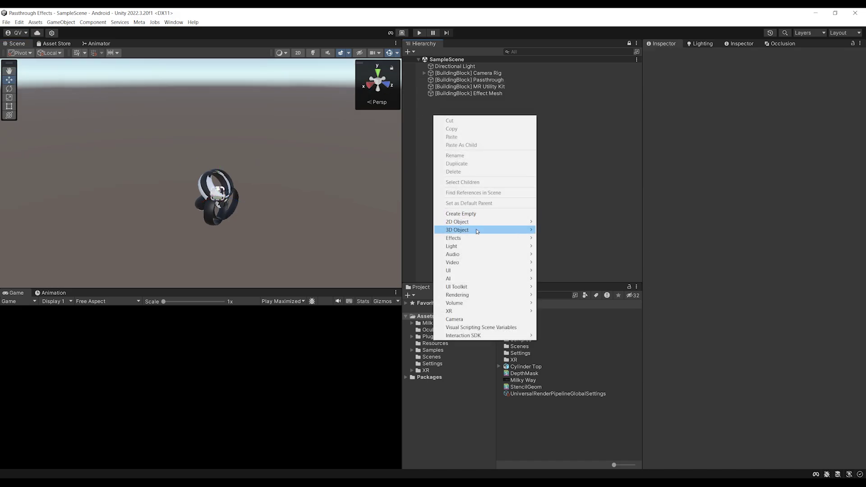
pyautogui.moveTo(519, 230)
pyautogui.click(555, 237)
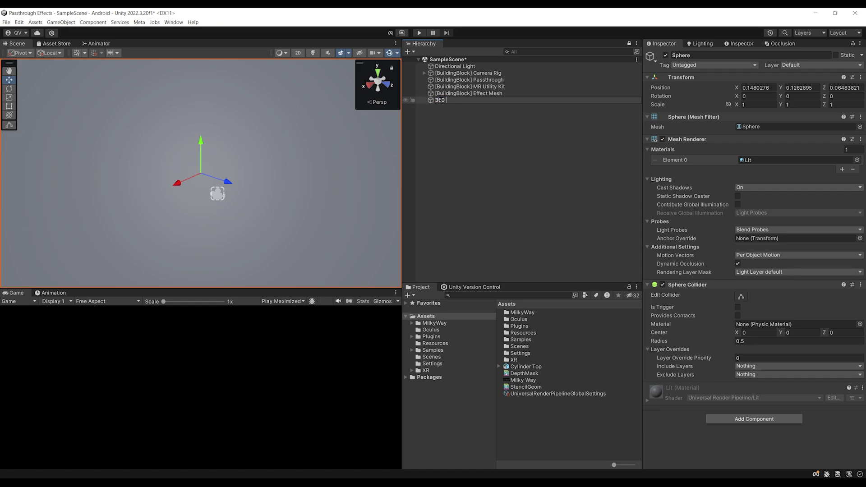
pyautogui.write('360 Galaxy')
pyautogui.press('Return')
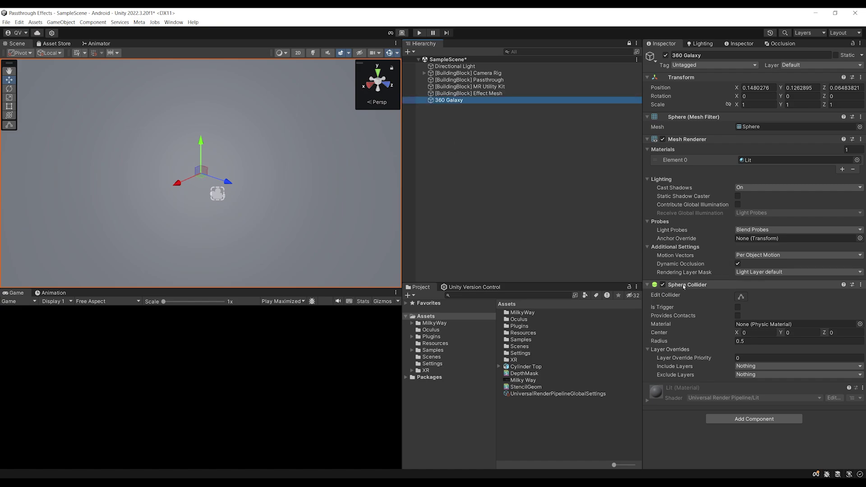
# - Remove the sphere's Sphere Collider and select the Milky Way texture
pyautogui.rightClick(682, 284)
pyautogui.click(711, 300)
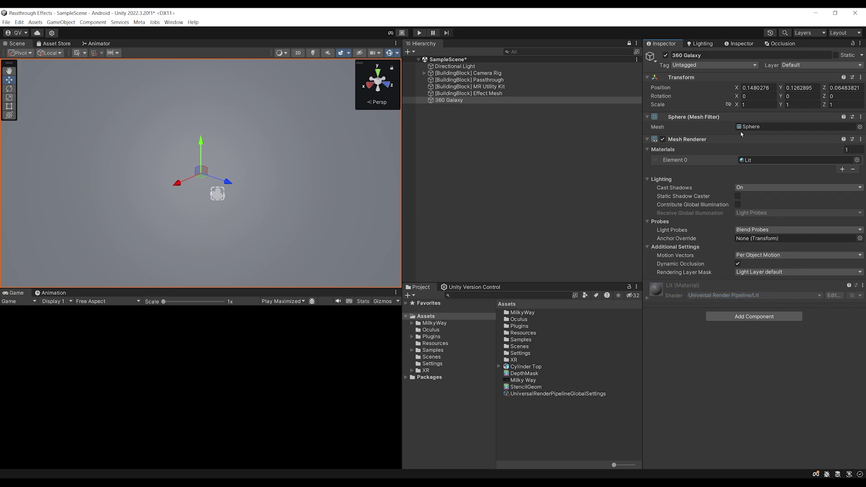
pyautogui.scroll(-3, 269, 210)
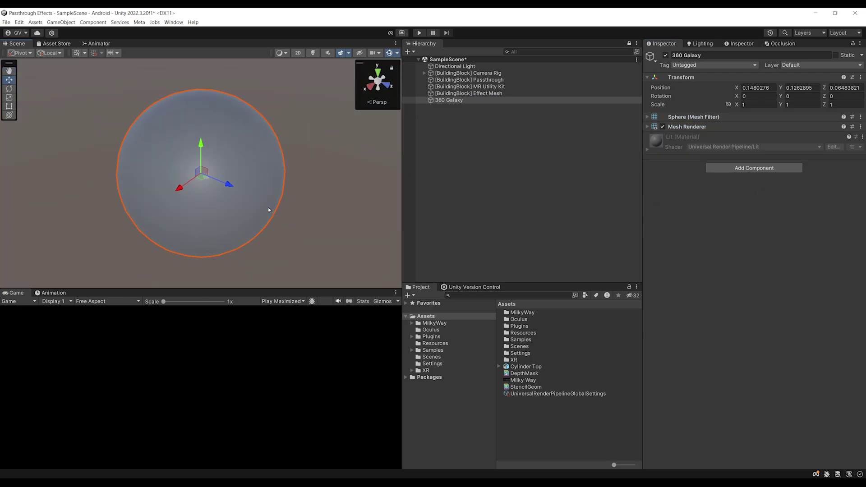
pyautogui.click(521, 380)
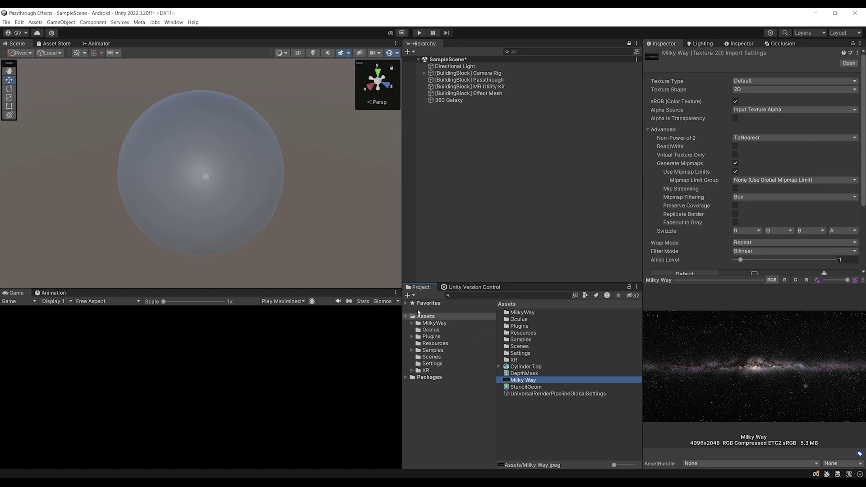
# - Create a material named '360 Galaxy' with the Milky Way texture as its base map
pyautogui.rightClick(433, 318)
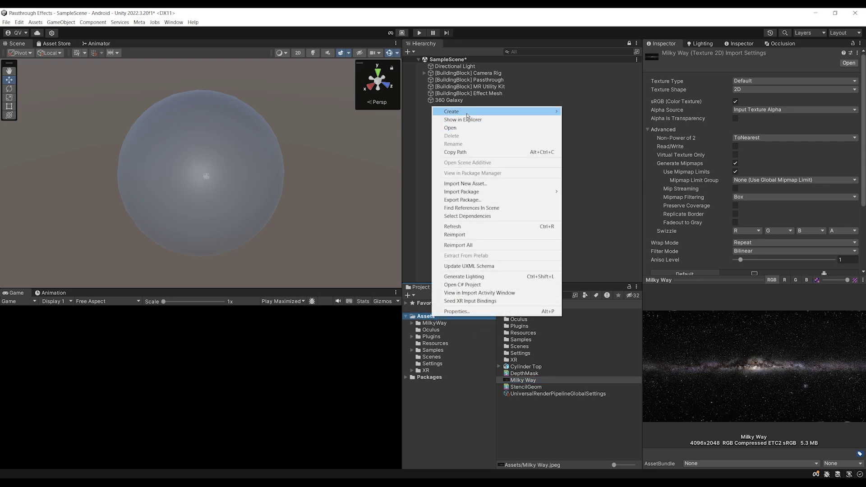
pyautogui.moveTo(471, 115)
pyautogui.click(621, 306)
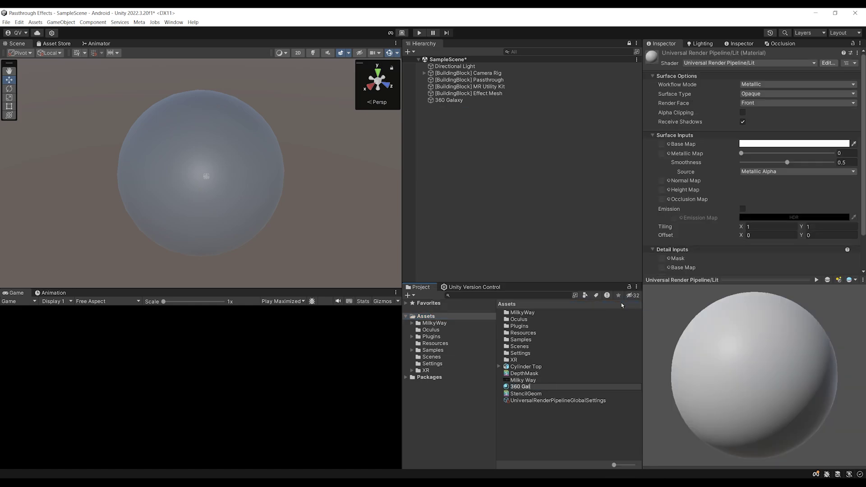
pyautogui.write('360 Galaxy')
pyautogui.press('Return')
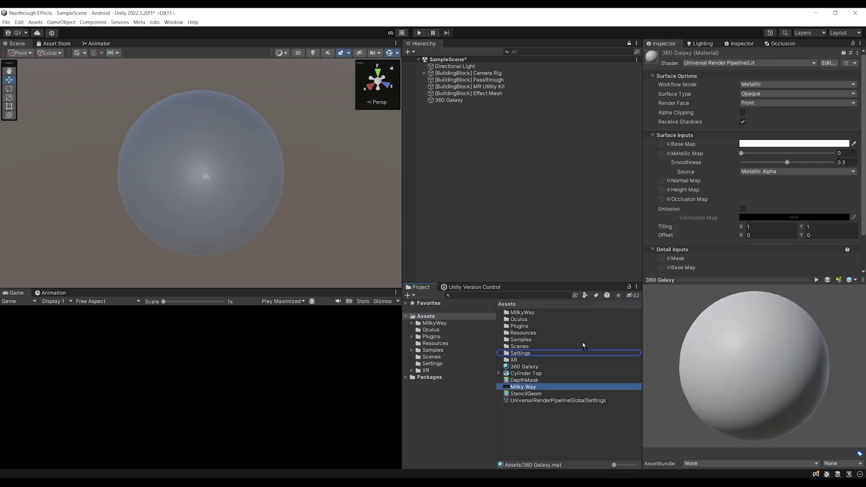
pyautogui.moveTo(669, 147); pyautogui.dragTo(670, 148)
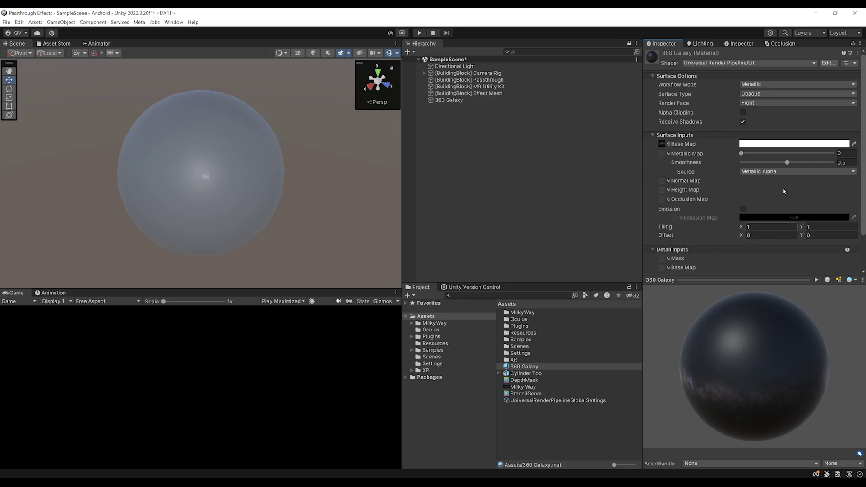
# - Switch the material to the URP Unlit shader and apply it to the sphere
pyautogui.click(721, 63)
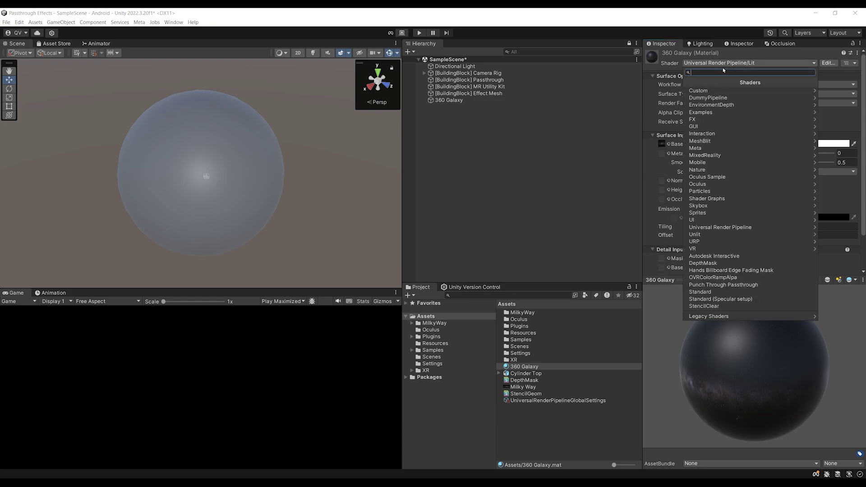
pyautogui.click(717, 227)
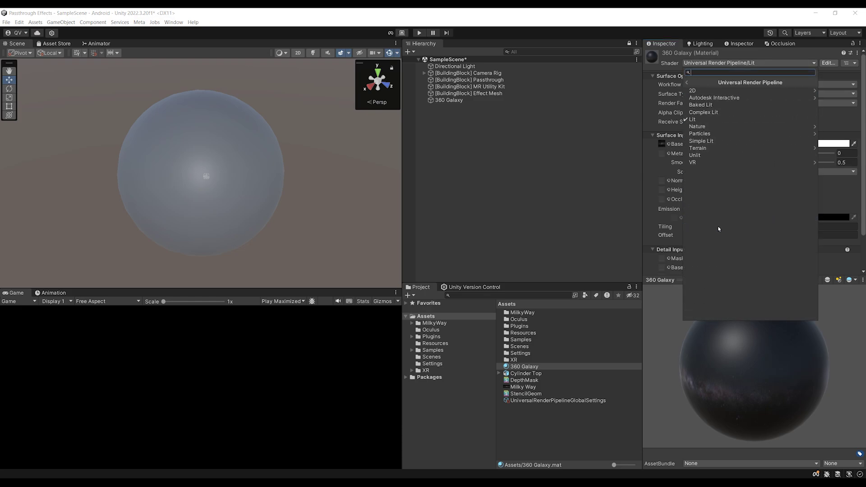
pyautogui.click(717, 156)
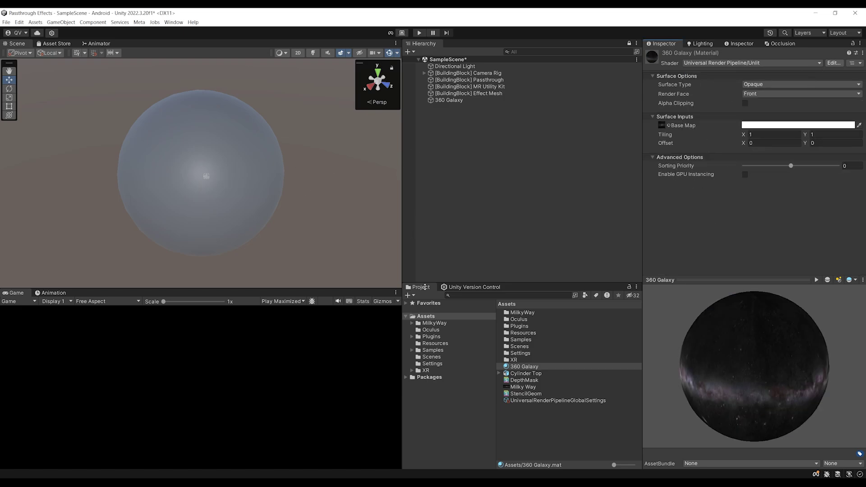
pyautogui.moveTo(524, 368); pyautogui.dragTo(228, 195)
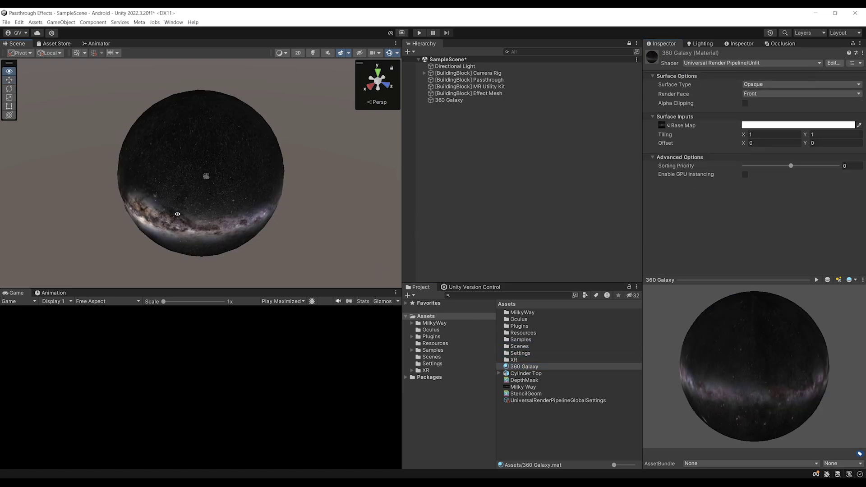
pyautogui.keyDown('alt'); pyautogui.moveTo(186, 214); pyautogui.dragTo(214, 167); pyautogui.keyUp('alt')
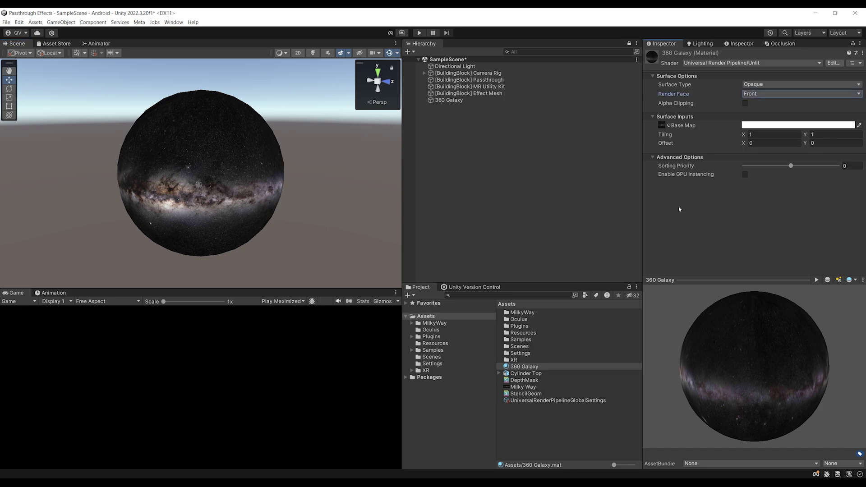
# - Make the material render only back (inside) faces, then reopen the Milky Way texture
pyautogui.click(769, 95)
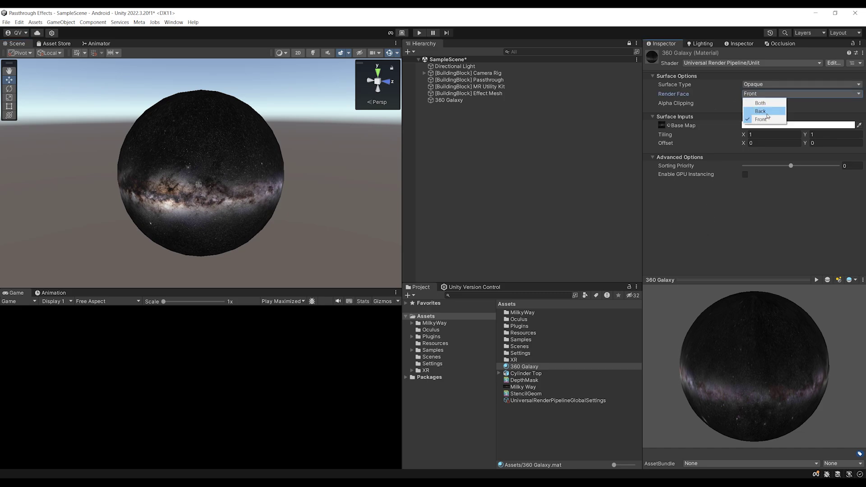
pyautogui.click(768, 111)
pyautogui.keyDown('alt'); pyautogui.moveTo(217, 164); pyautogui.dragTo(40, 109); pyautogui.keyUp('alt')
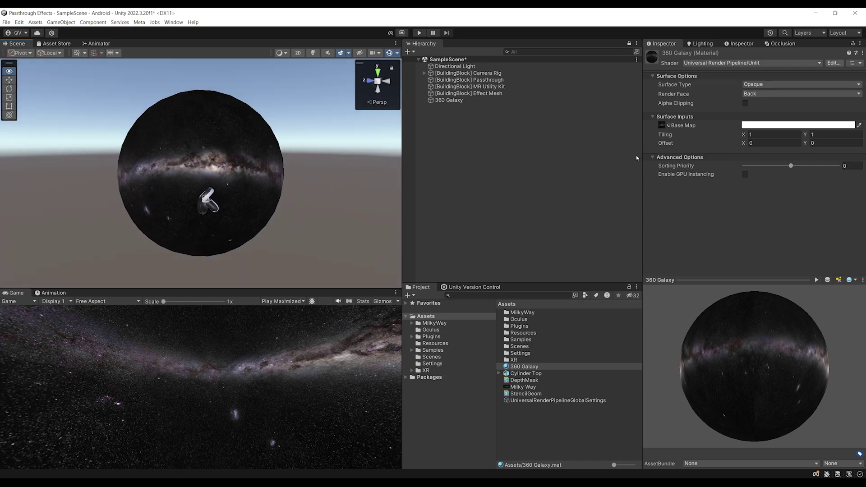
pyautogui.doubleClick(662, 125)
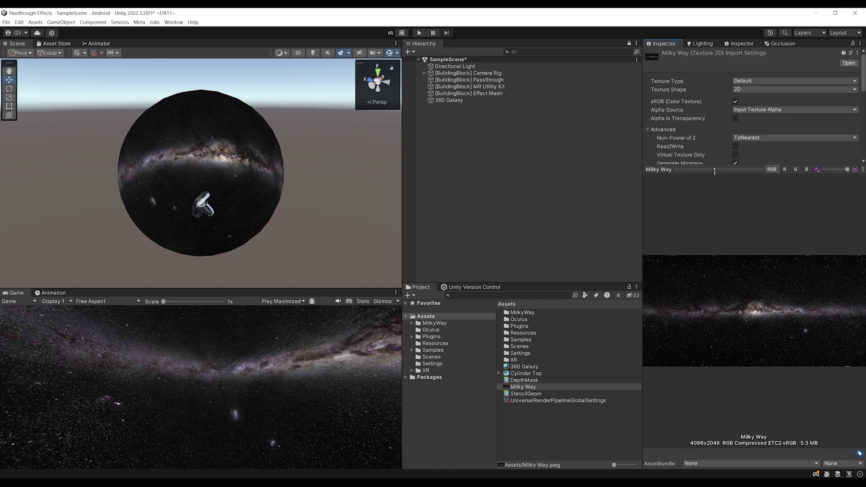
# - Select the 360 Galaxy sphere and set its position to 0, 0, 0
pyautogui.click(212, 194)
pyautogui.keyDown('alt'); pyautogui.moveTo(212, 194); pyautogui.dragTo(217, 199); pyautogui.keyUp('alt')
pyautogui.scroll(-2, 195, 171)
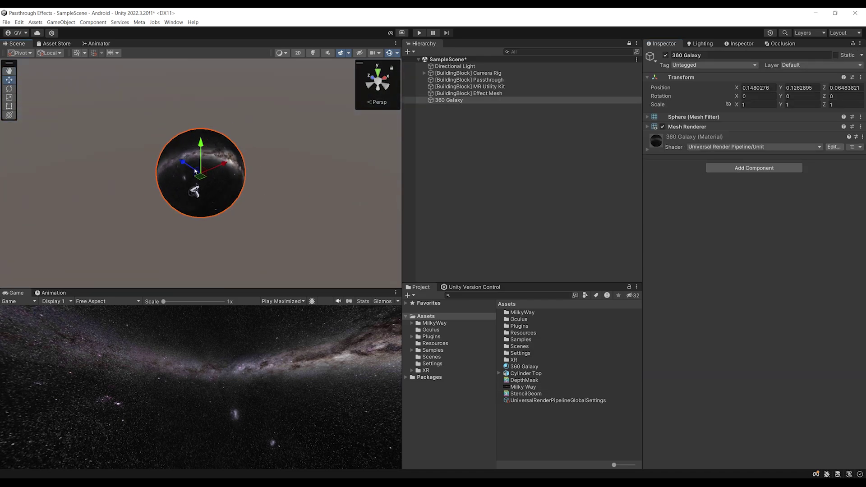
pyautogui.click(758, 88)
pyautogui.write('0')
pyautogui.press('Tab')
pyautogui.write('0')
pyautogui.press('Tab')
pyautogui.write('0')
# - Scale the sphere to 500 on X, Y and Z, then look around inside it
pyautogui.scroll(-2, 242, 222)
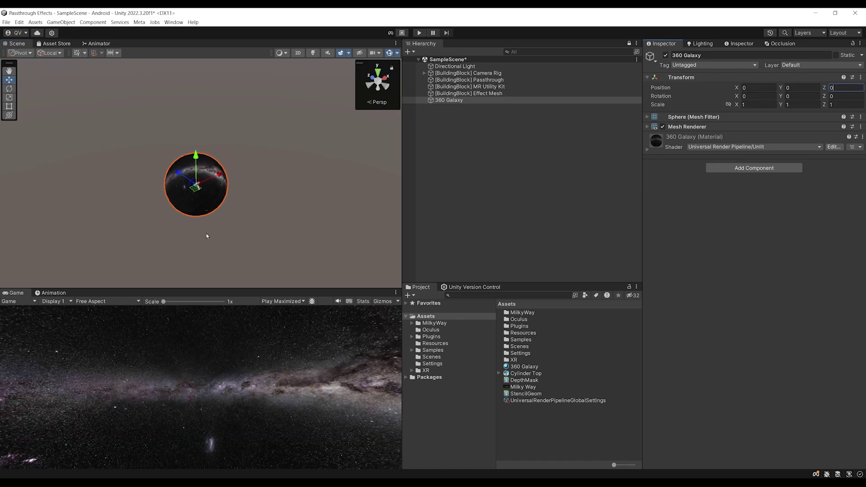
pyautogui.click(754, 105)
pyautogui.write('500')
pyautogui.press('Tab')
pyautogui.write('500')
pyautogui.press('Tab')
pyautogui.write('50')
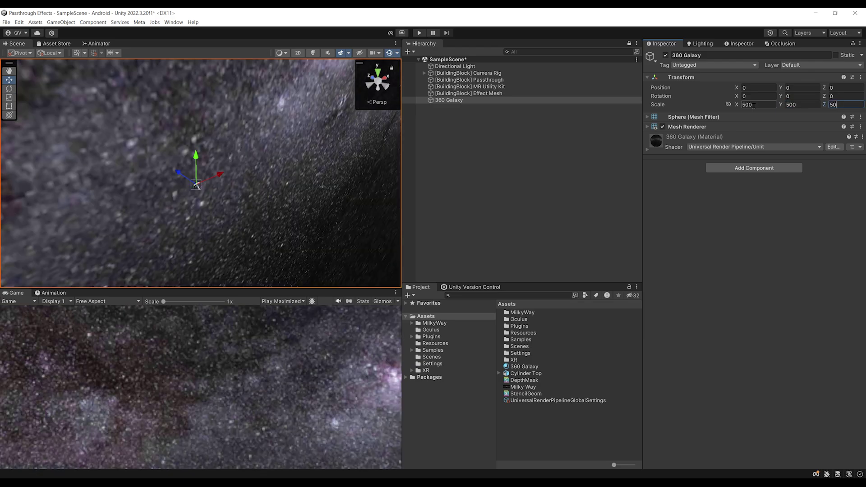
pyautogui.write('0')
pyautogui.keyDown('alt'); pyautogui.moveTo(333, 120); pyautogui.dragTo(191, 88); pyautogui.keyUp('alt')
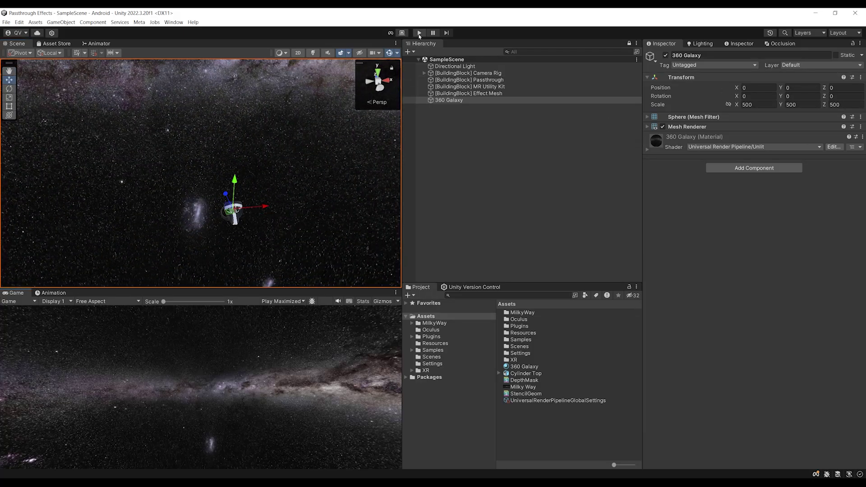
pyautogui.click(420, 34)
pyautogui.moveTo(278, 174); pyautogui.dragTo(259, 162, button='right')
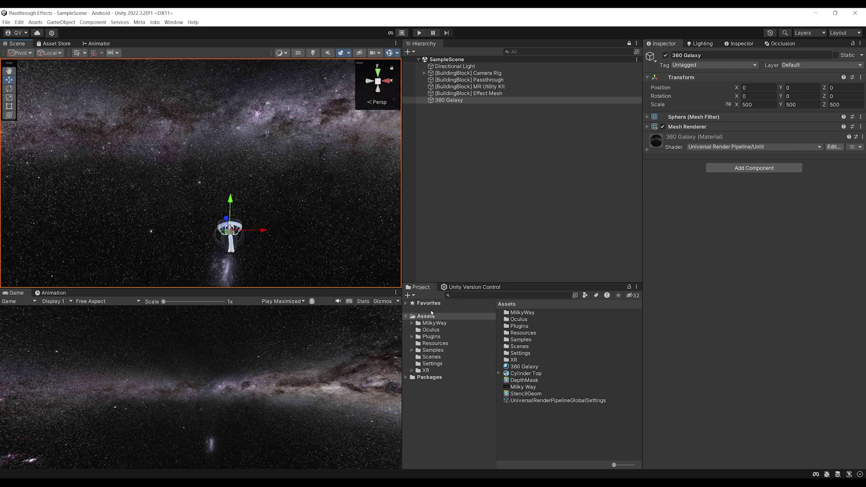
# - Select the URP-HighFidelity-Renderer asset in the Settings folder
pyautogui.click(432, 364)
pyautogui.click(537, 341)
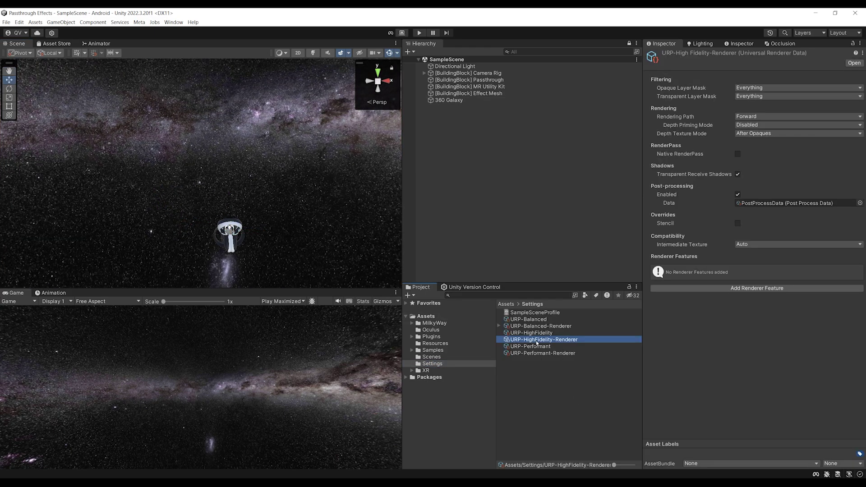
pyautogui.click(760, 79)
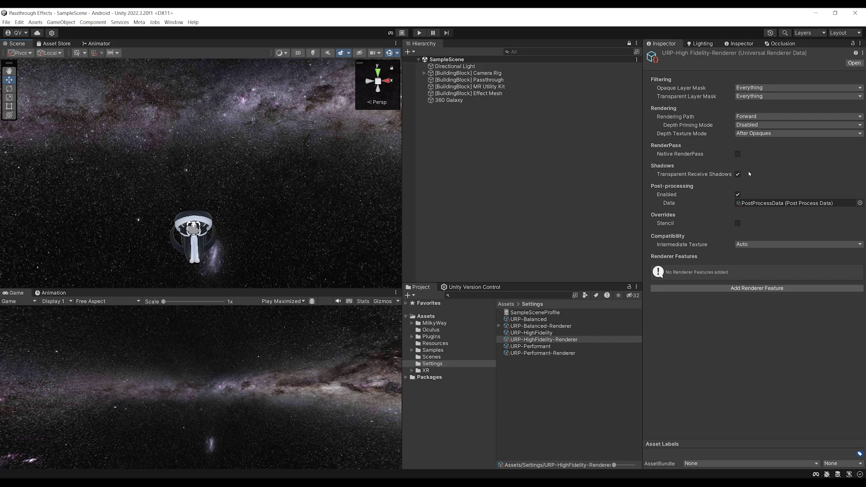
# - Open Project Settings on the Quality page and check High Fidelity's pipeline asset
pyautogui.click(19, 22)
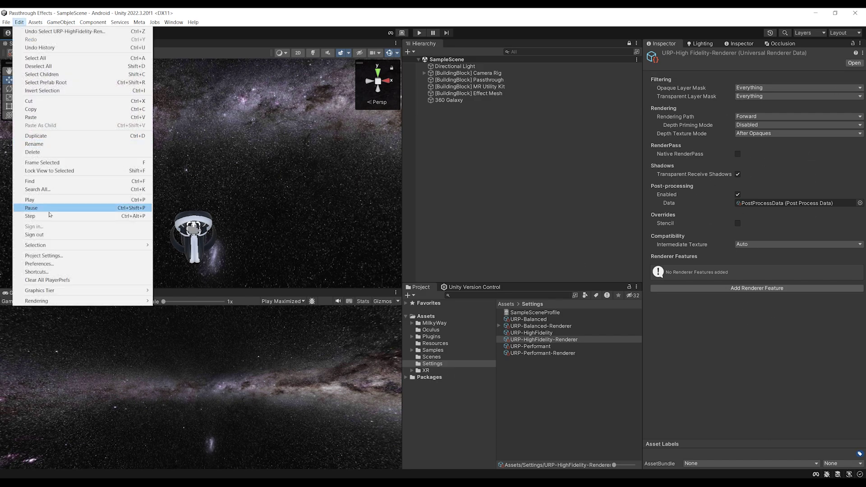
pyautogui.click(44, 256)
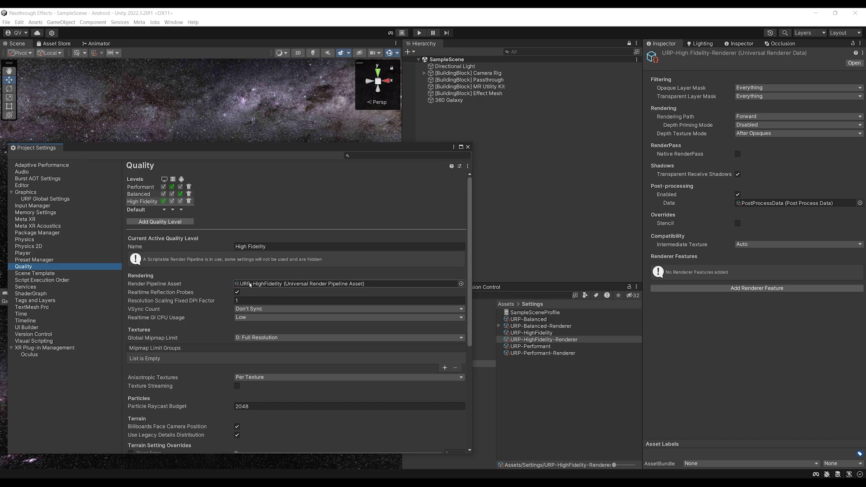
pyautogui.click(297, 287)
pyautogui.click(520, 334)
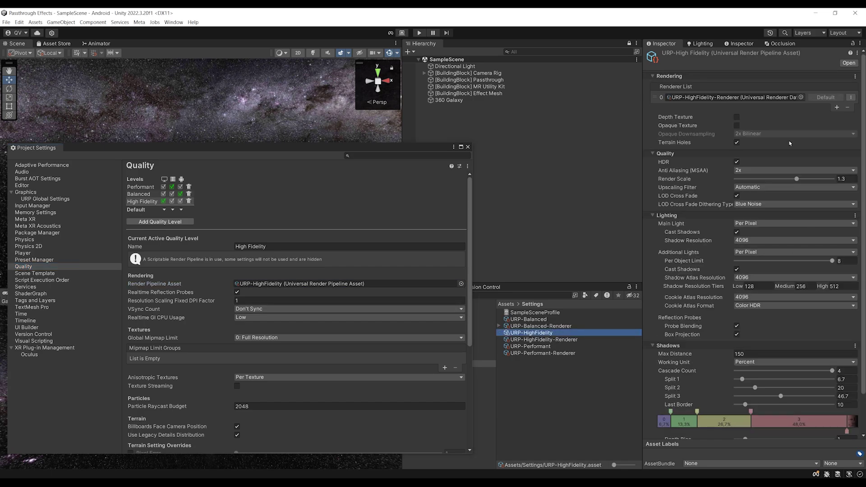
pyautogui.click(561, 339)
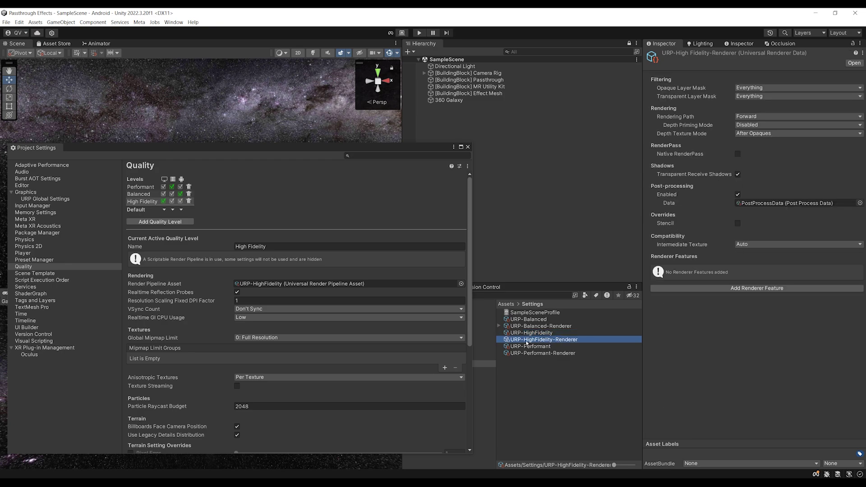
pyautogui.click(460, 146)
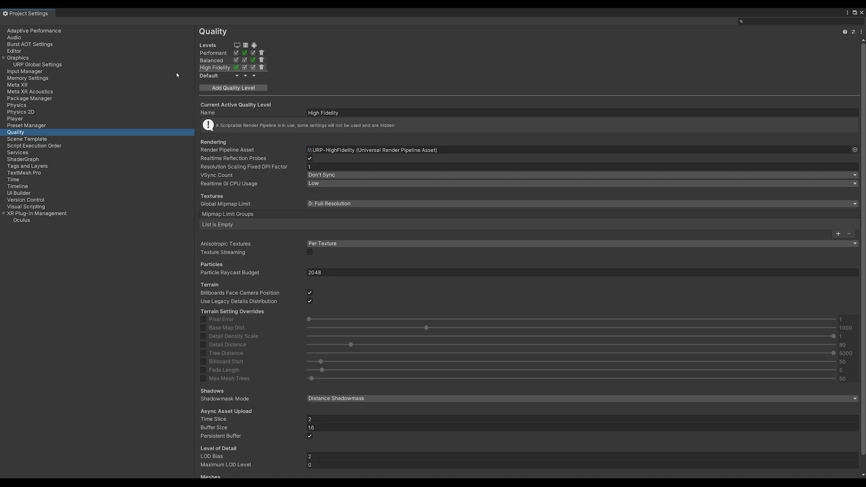
# - Delete the Performant and Balanced quality levels and close Project Settings
pyautogui.click(261, 54)
pyautogui.click(261, 53)
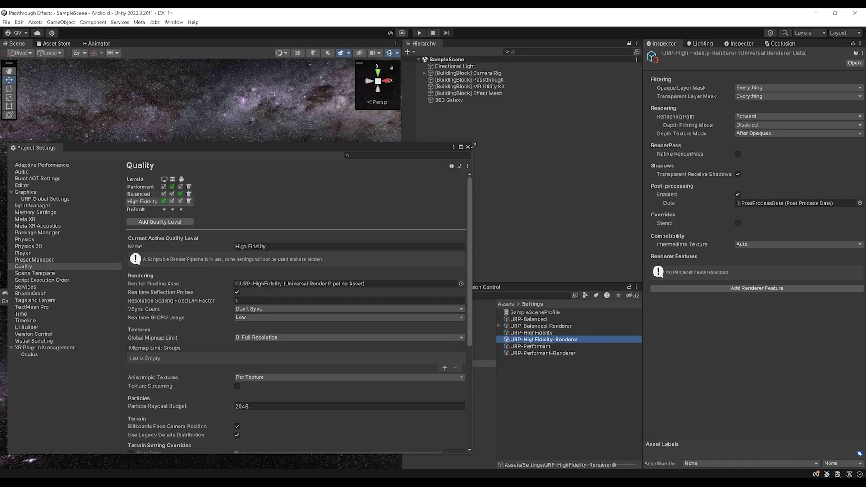
pyautogui.click(468, 147)
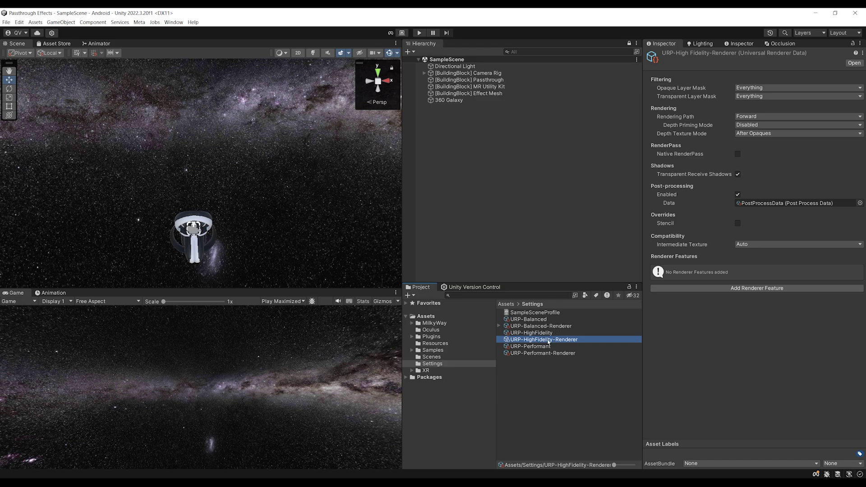
# - Add a Render Objects (Experimental) feature to URP-HighFidelity-Renderer named 'Stencil Mask 1 Opaque'
pyautogui.click(747, 289)
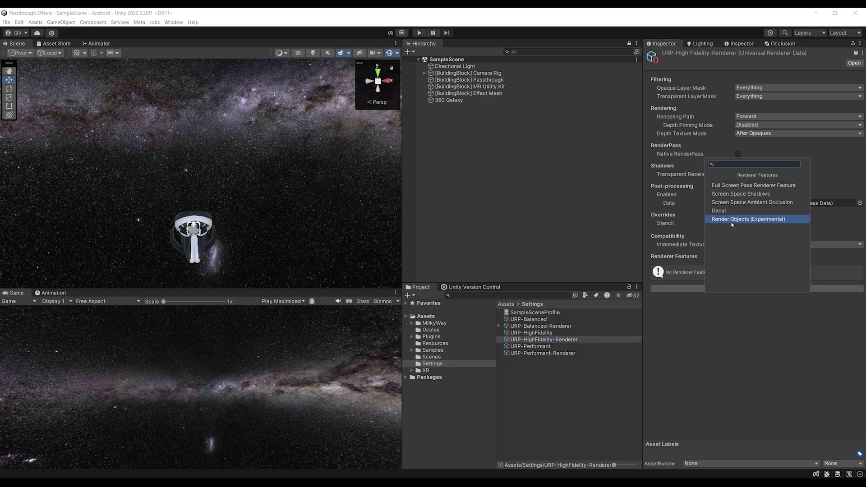
pyautogui.click(748, 220)
pyautogui.click(760, 276)
pyautogui.write('S')
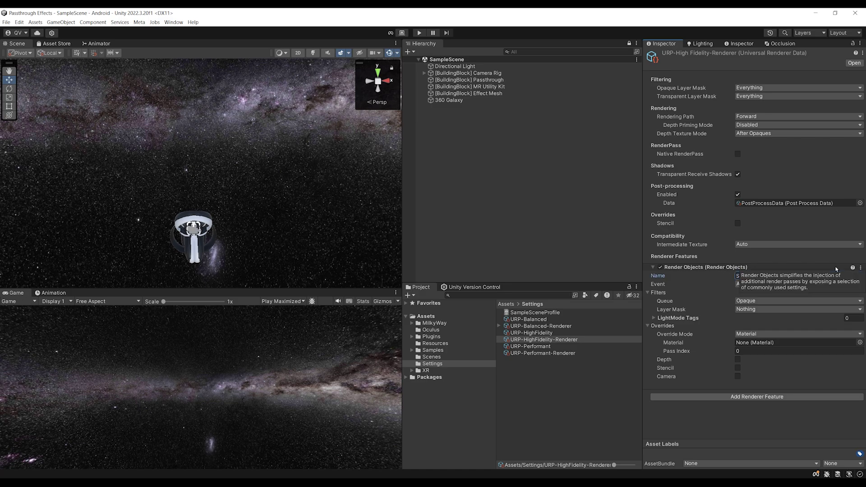
pyautogui.write('tencil Mask 1 Opa')
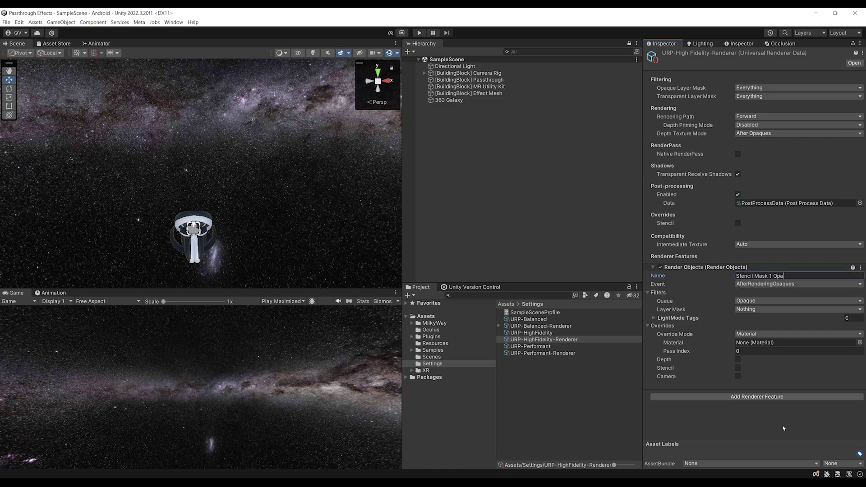
pyautogui.write('que')
pyautogui.press('Return')
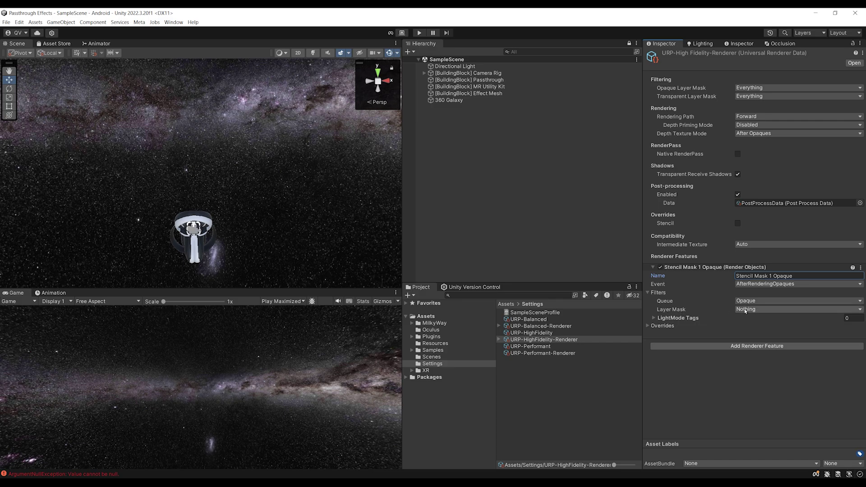
pyautogui.scroll(-2, 290, 189)
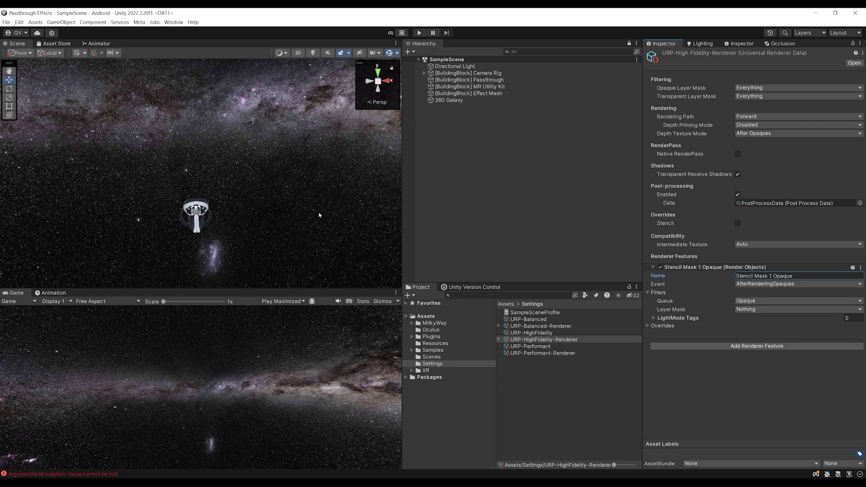
pyautogui.moveTo(275, 199); pyautogui.dragTo(291, 175, button='right')
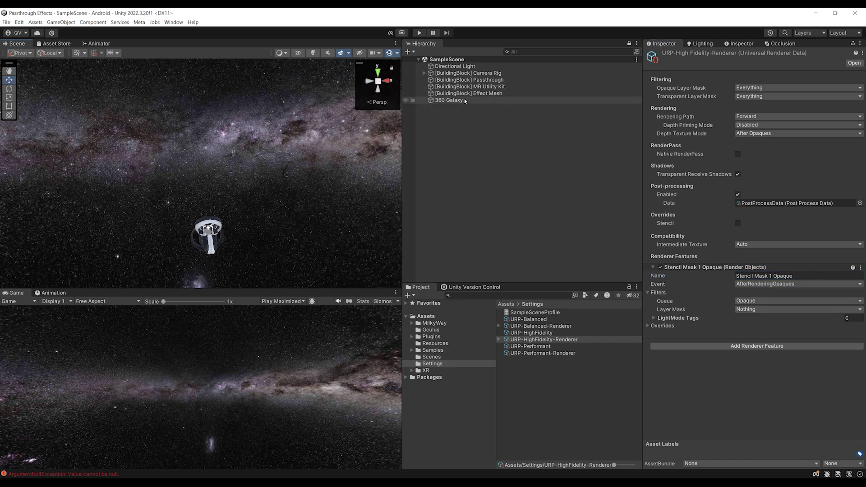
# - Create user layer 6 named 'Stencil Mask 1' from the 360 Galaxy layer menu
pyautogui.click(449, 100)
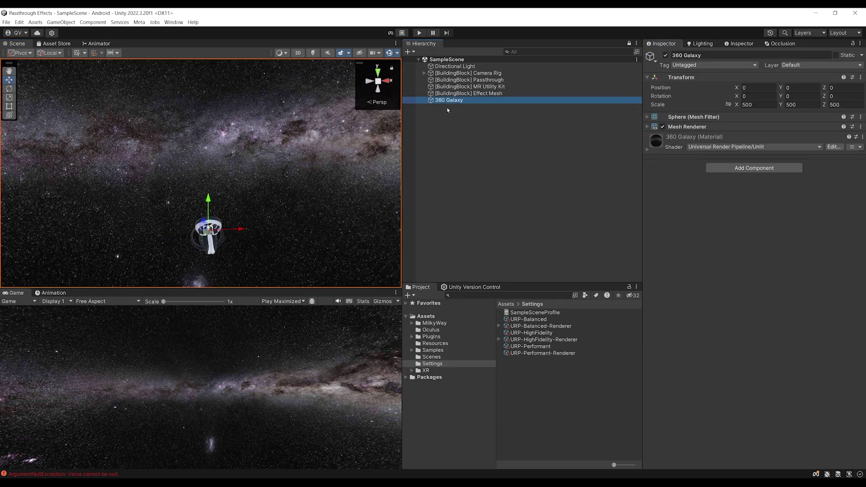
pyautogui.click(799, 65)
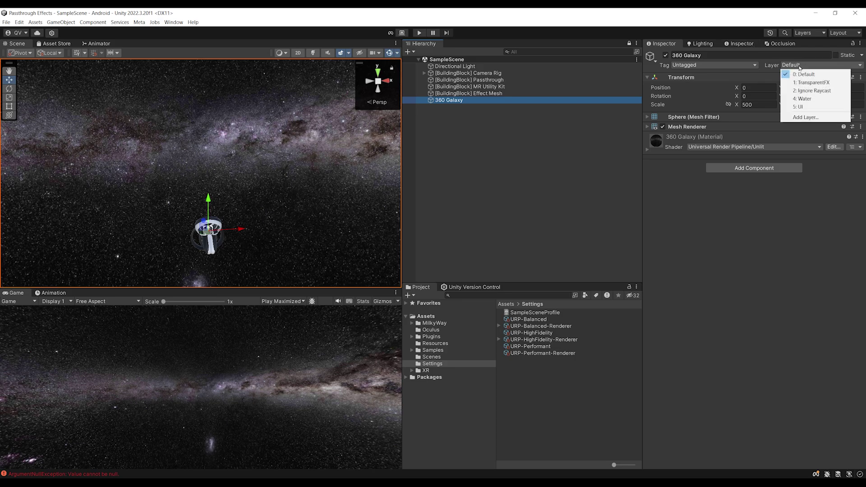
pyautogui.click(795, 117)
pyautogui.click(763, 156)
pyautogui.write('Stencil Mask 1')
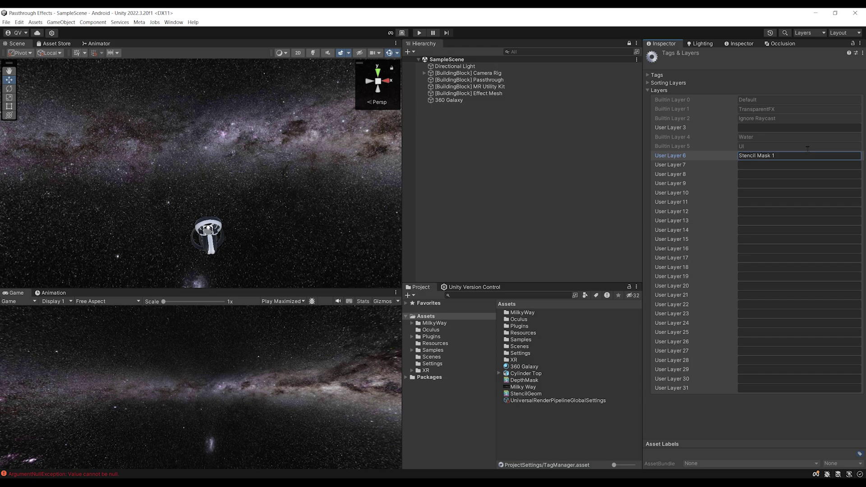
# - Assign 360 Galaxy to the Stencil Mask 1 layer and save the scene
pyautogui.click(450, 100)
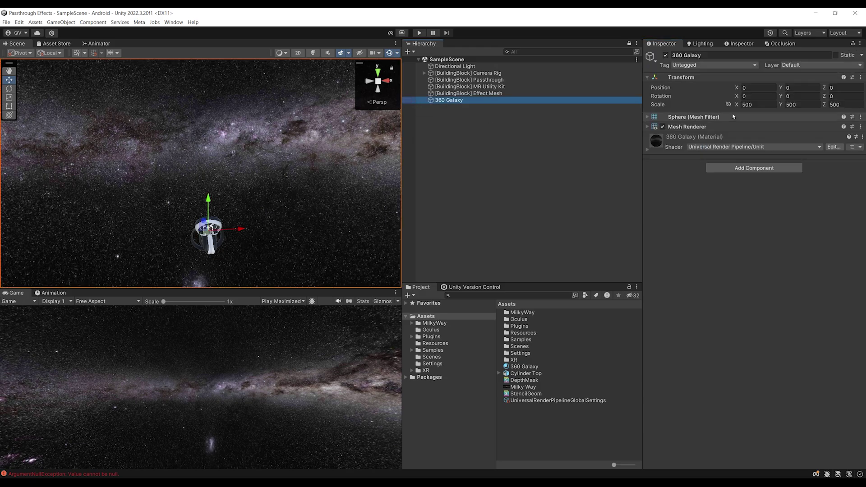
pyautogui.click(797, 65)
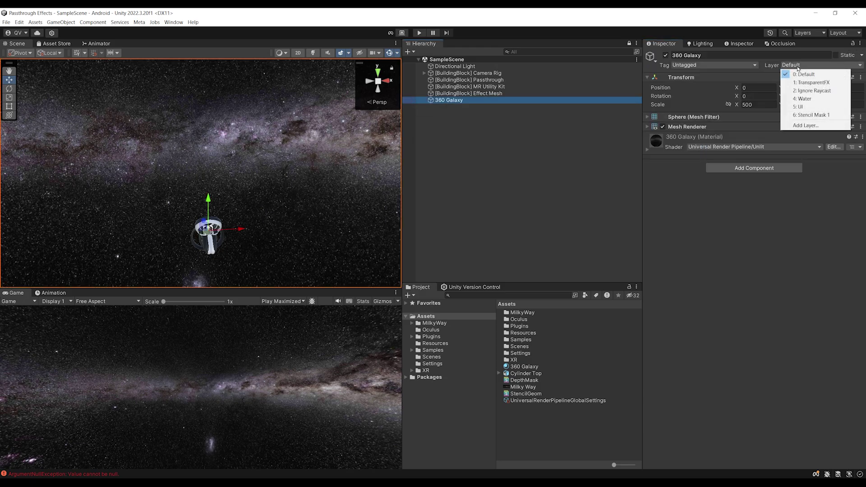
pyautogui.click(809, 115)
pyautogui.hotkey('ctrl', 's')
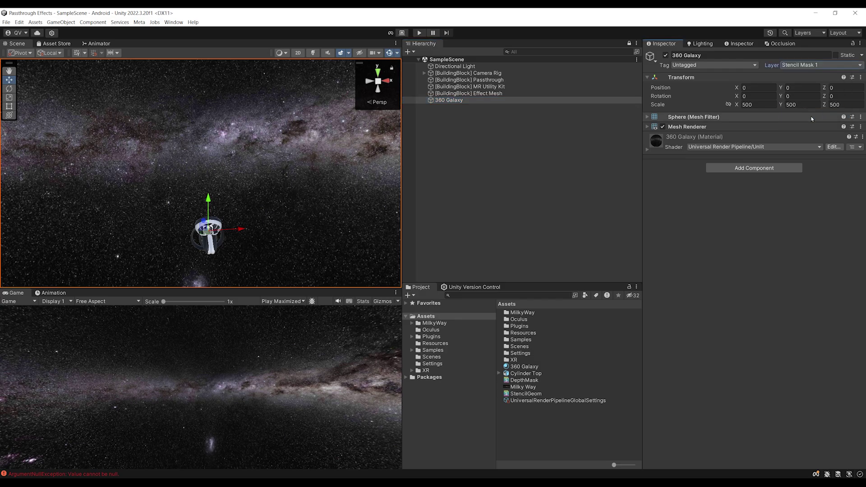
# - Untick Stencil Mask 1 in the URP-HighFidelity-Renderer's Opaque Layer Mask
pyautogui.click(437, 364)
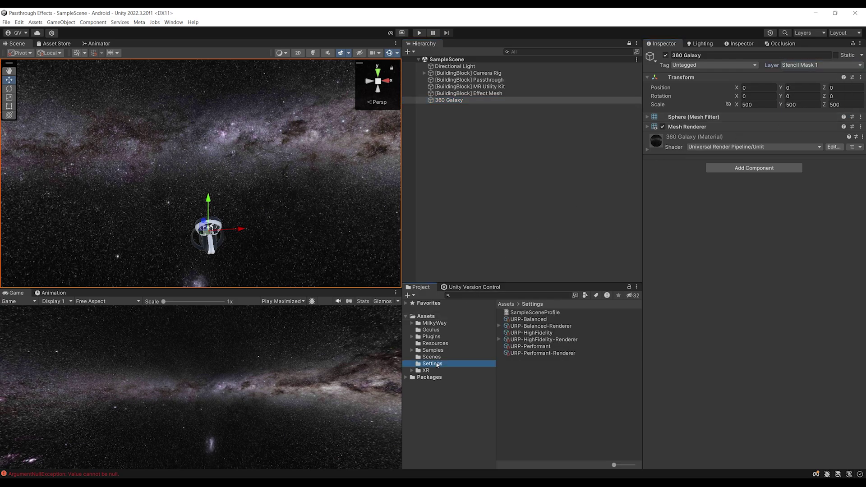
pyautogui.click(537, 339)
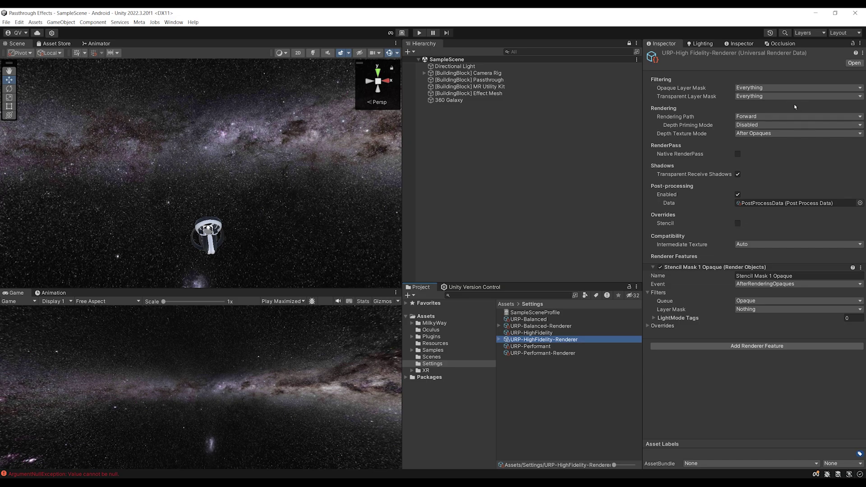
pyautogui.click(757, 89)
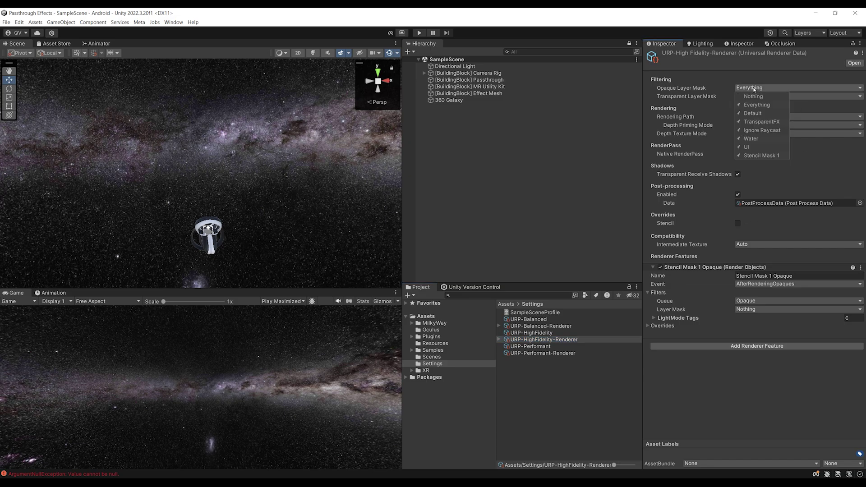
pyautogui.click(761, 156)
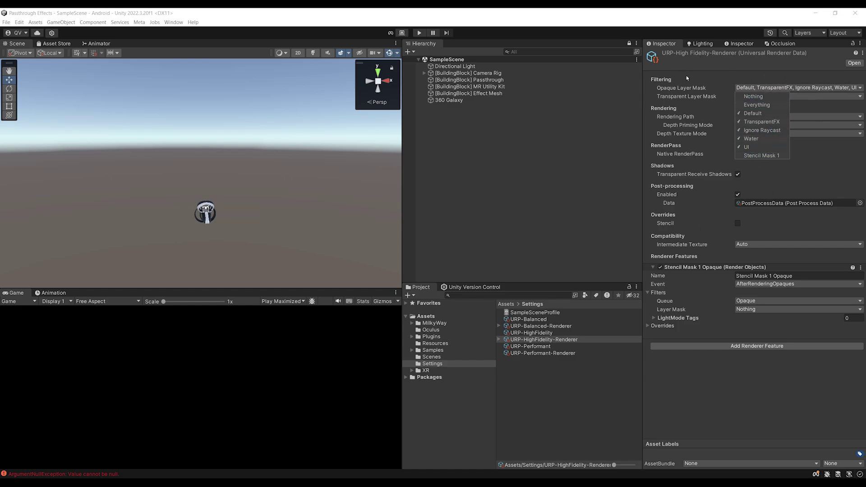
pyautogui.click(723, 69)
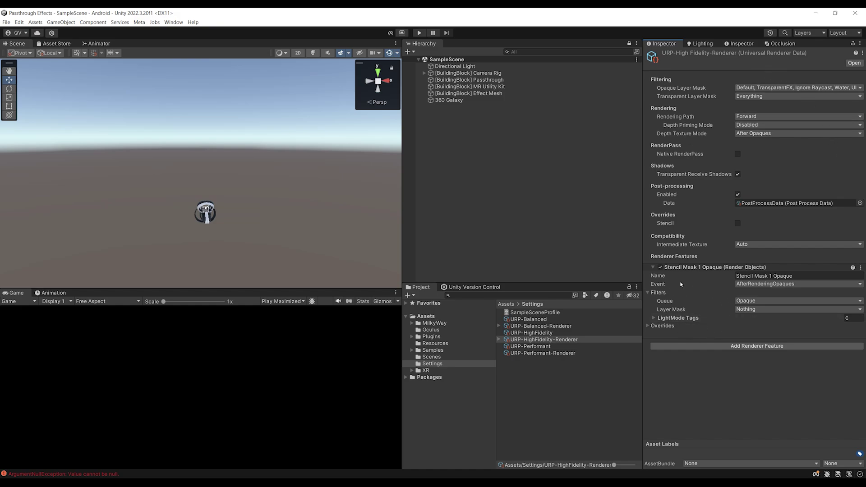
# - Set the Stencil Mask 1 Opaque feature's Layer Mask to Stencil Mask 1
pyautogui.click(737, 276)
pyautogui.click(753, 310)
pyautogui.click(762, 377)
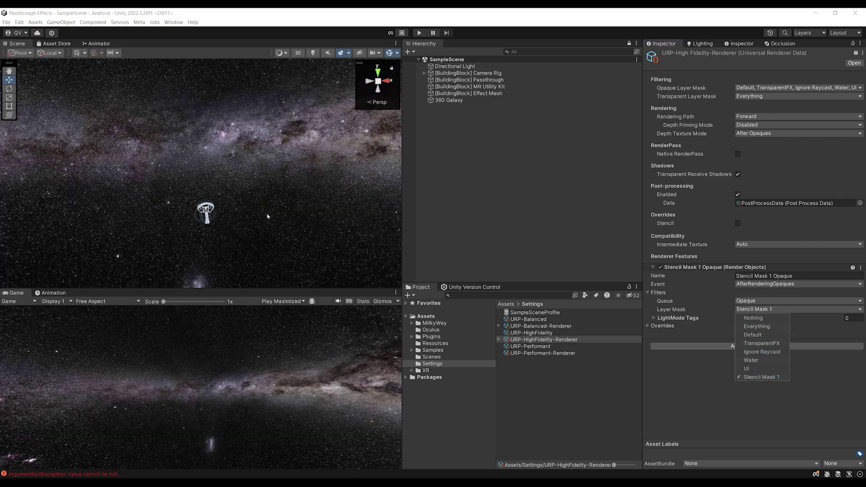
pyautogui.moveTo(215, 166); pyautogui.dragTo(287, 177, button='middle')
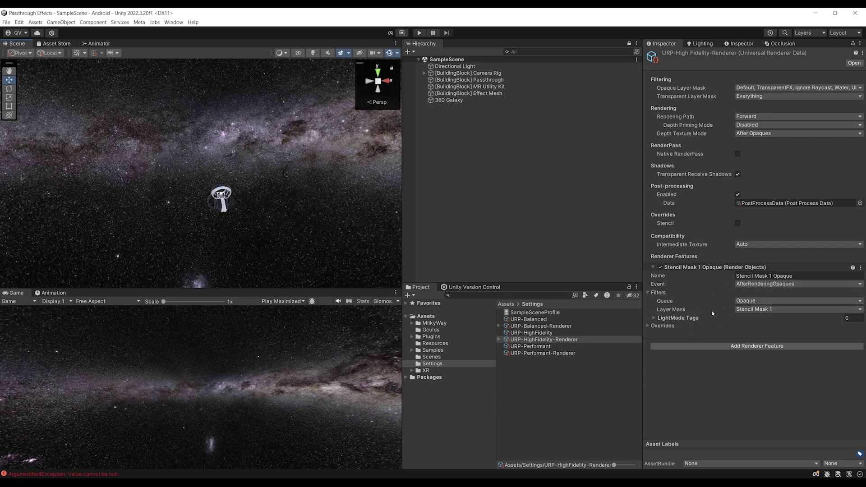
# - Enable the feature's Stencil override with value 1 and compare function Equal
pyautogui.click(650, 327)
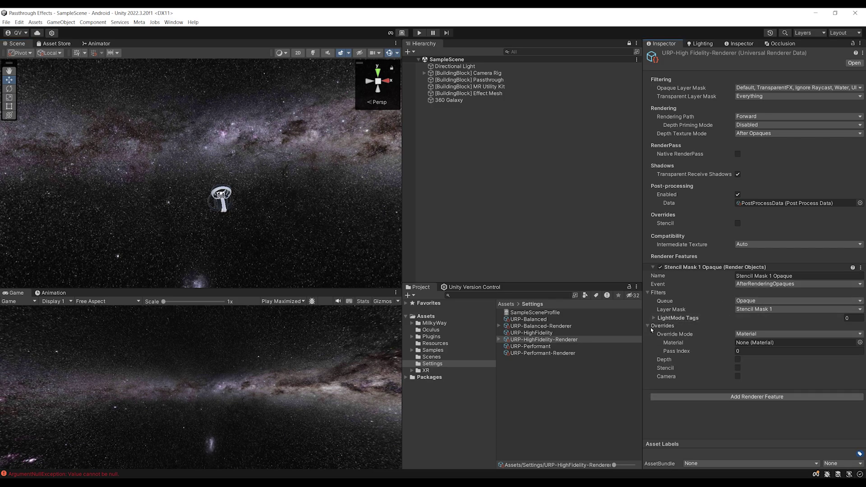
pyautogui.click(737, 368)
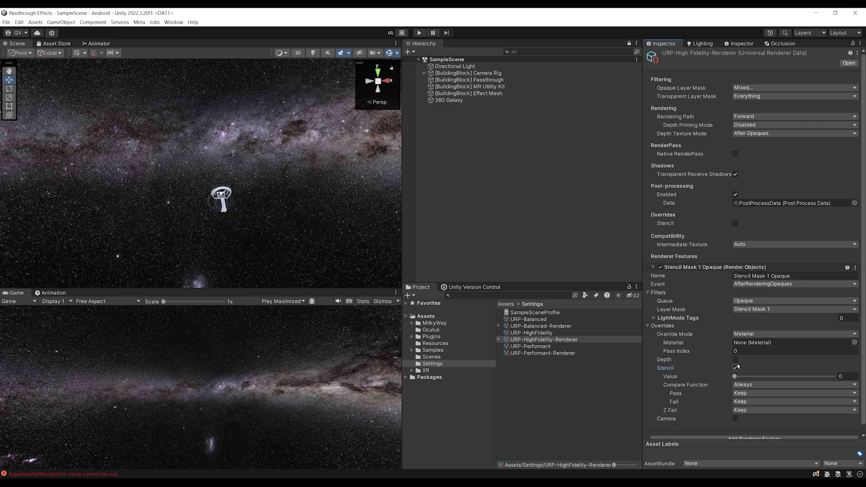
pyautogui.scroll(-1, 686, 260)
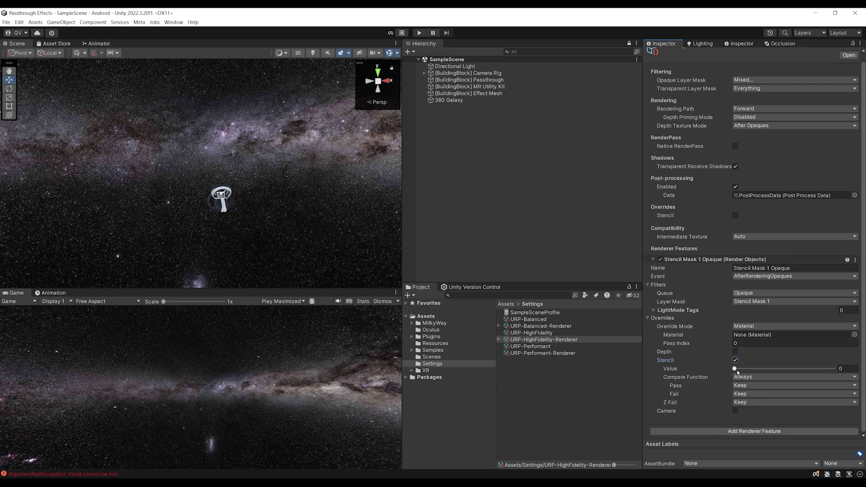
pyautogui.click(841, 369)
pyautogui.click(754, 385)
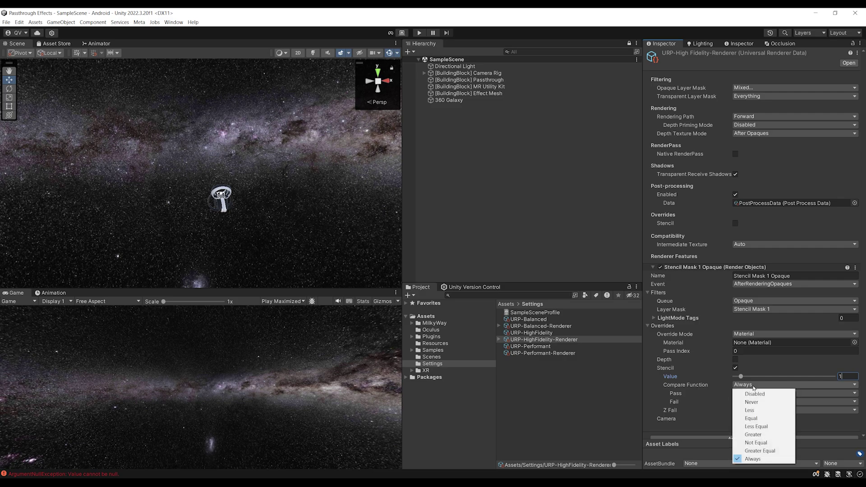
pyautogui.click(761, 419)
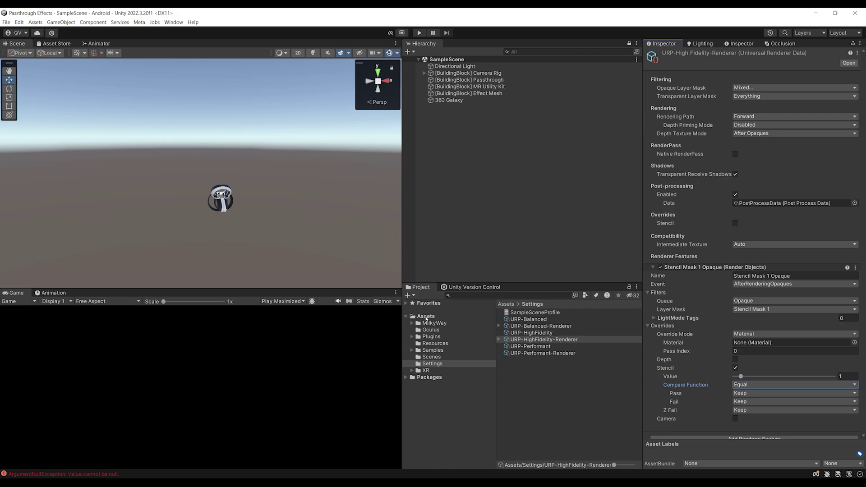
# - Open StencilGeom.shader in Visual Studio and review its Stencil block writing Ref _StencilID
pyautogui.click(506, 304)
pyautogui.click(526, 394)
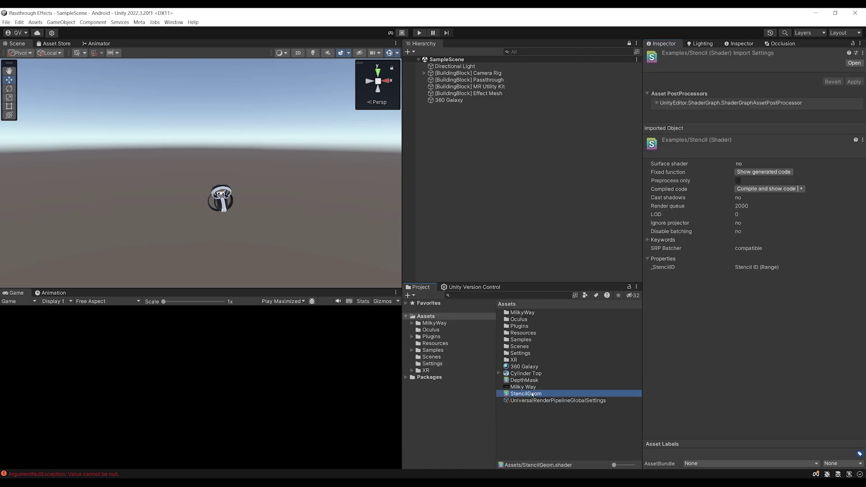
pyautogui.doubleClick(524, 395)
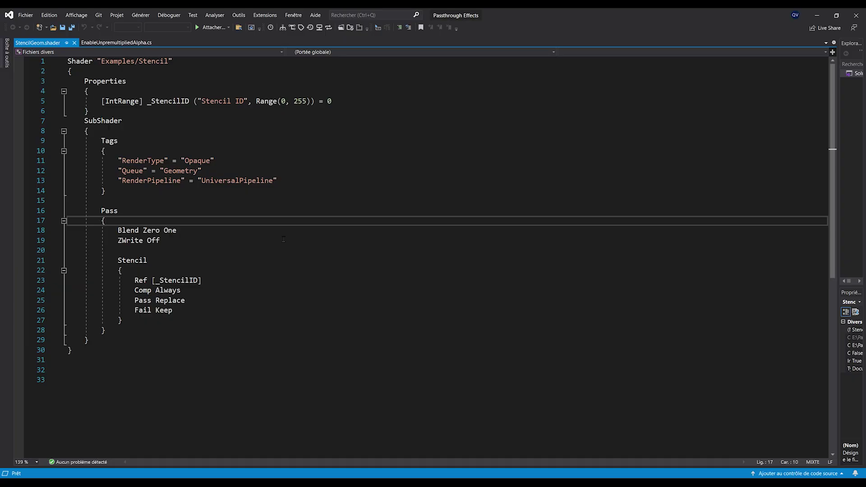
pyautogui.moveTo(219, 331); pyautogui.dragTo(68, 59)
pyautogui.click(312, 230)
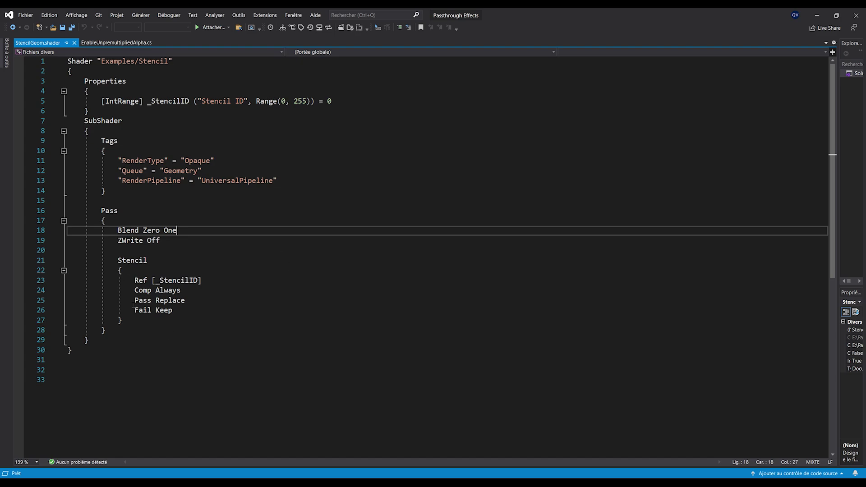
pyautogui.moveTo(119, 261); pyautogui.dragTo(148, 261)
pyautogui.doubleClick(188, 272)
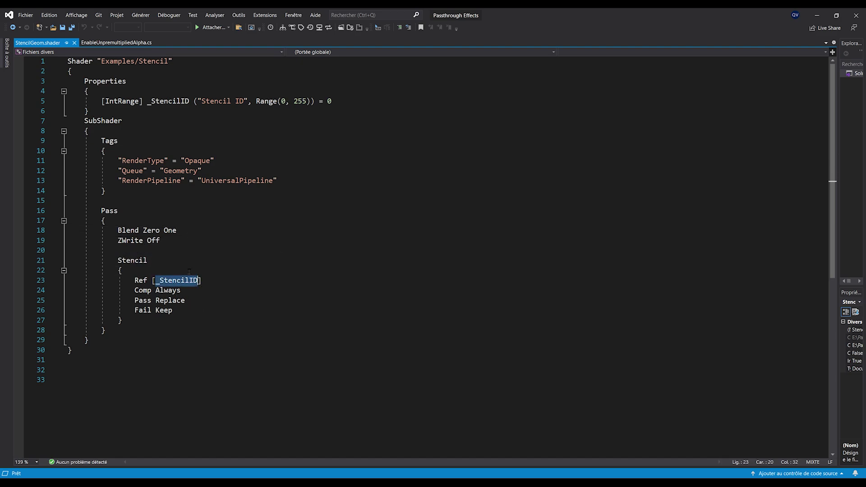
# - Back in Unity, create a new material in Assets named Stencil 1
pyautogui.hotkey('alt', 'Tab')
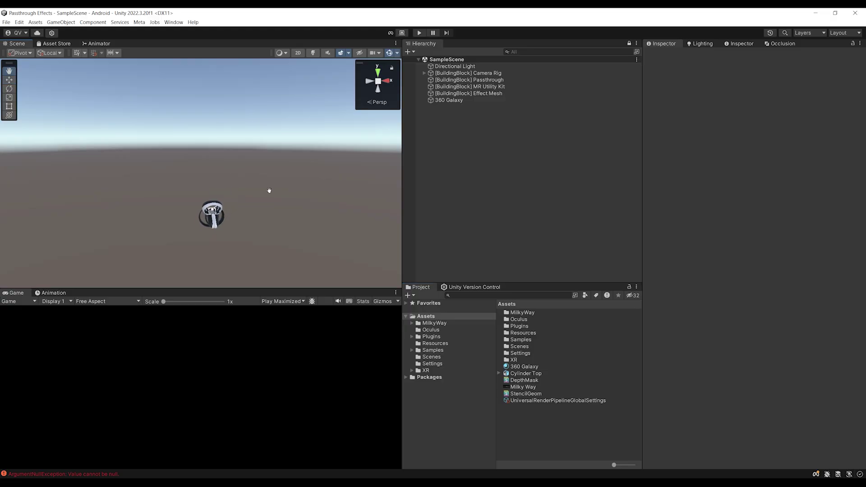
pyautogui.rightClick(505, 413)
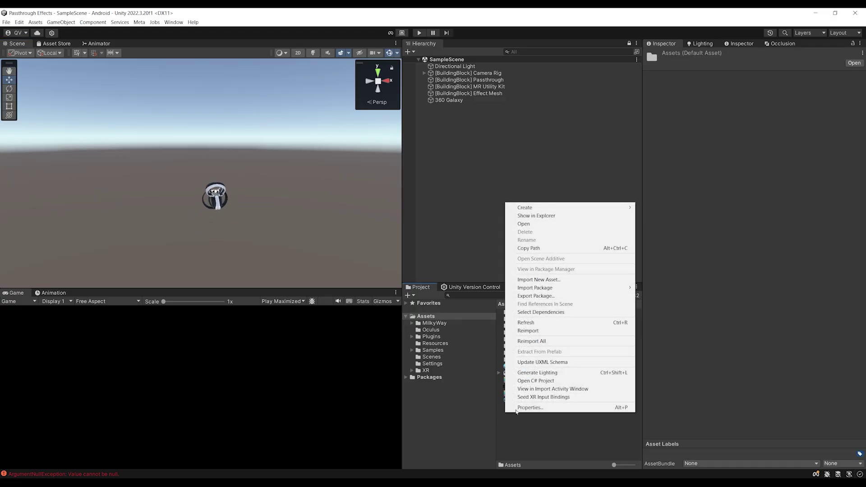
pyautogui.click(655, 306)
pyautogui.write('Stencil 1')
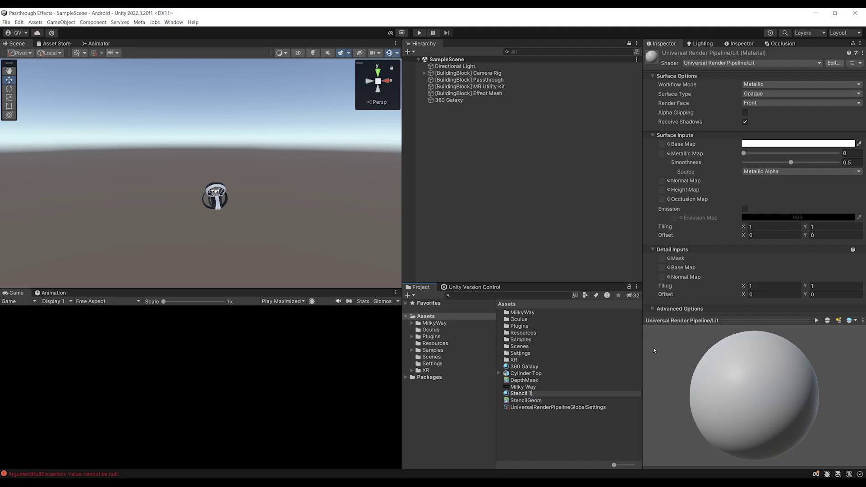
pyautogui.press('Return')
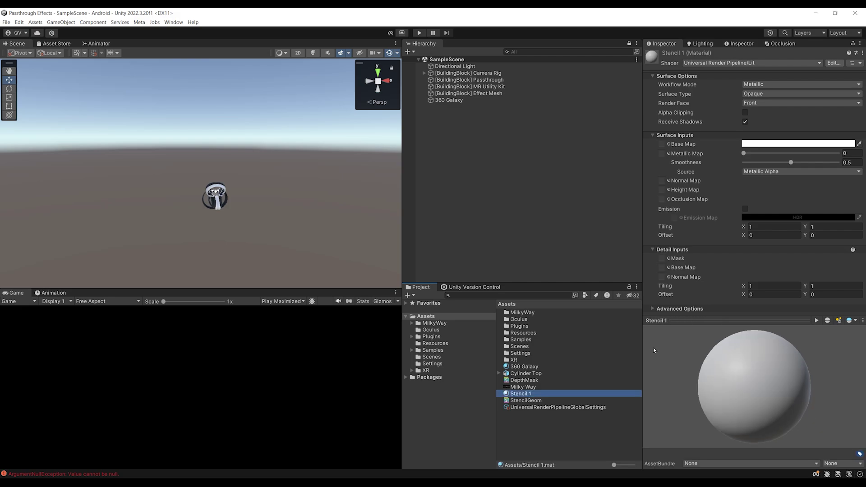
# - Give Stencil 1 the Examples/Stencil shader and apply it to the scene-centre object
pyautogui.click(724, 64)
pyautogui.write('stencil')
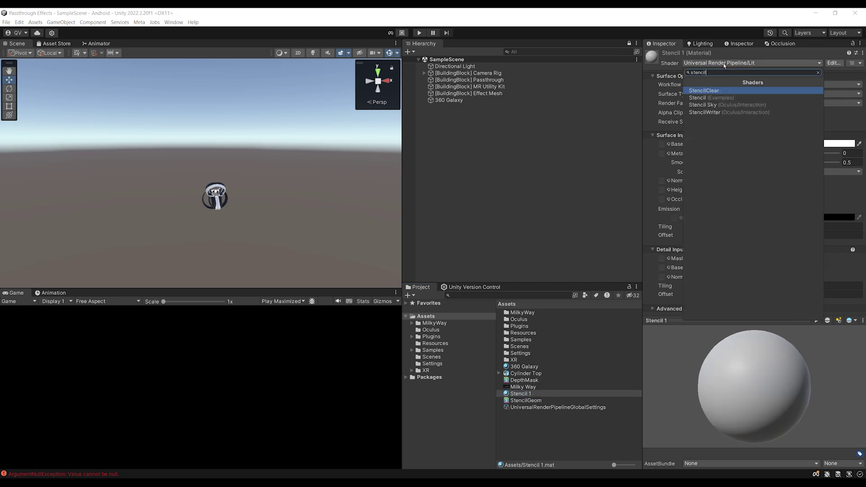
pyautogui.press('Down')
pyautogui.press('Return')
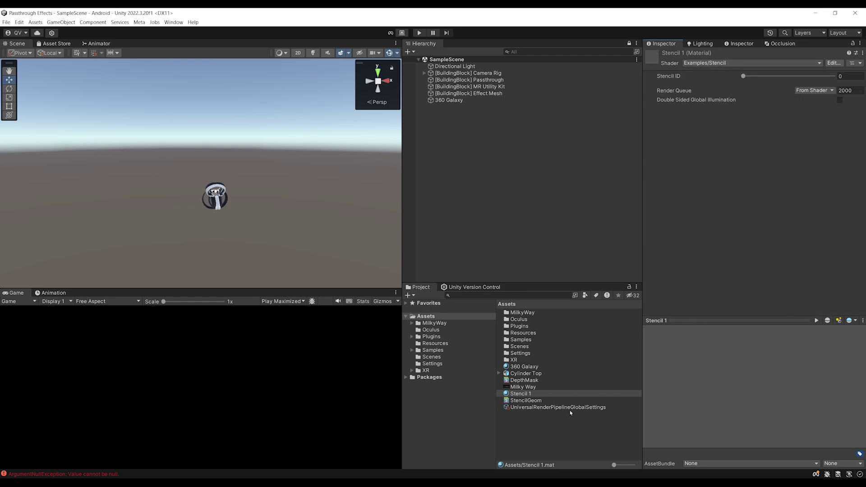
pyautogui.moveTo(580, 397); pyautogui.dragTo(215, 180)
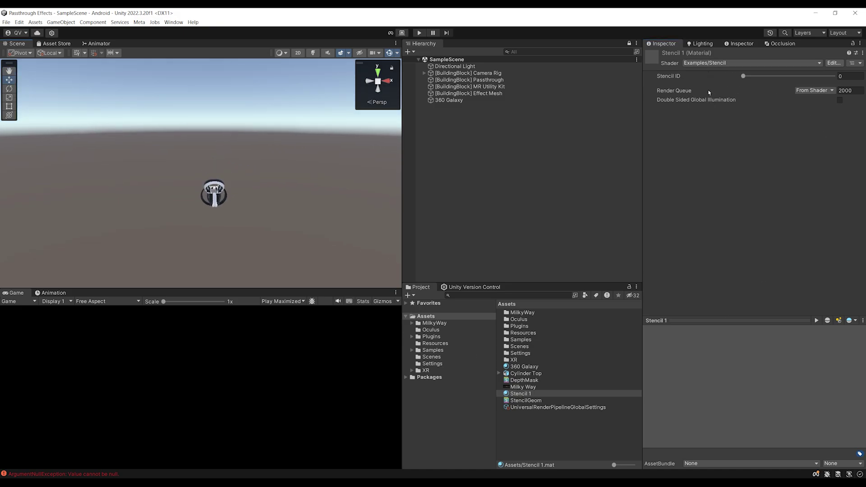
# - Add a cube, reset its position, and move it to Y 0.926, Z 1.22
pyautogui.rightClick(432, 124)
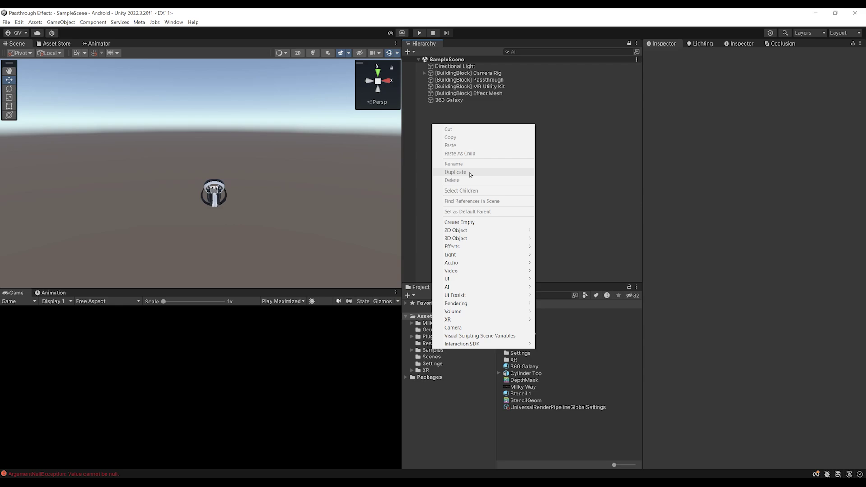
pyautogui.moveTo(499, 238)
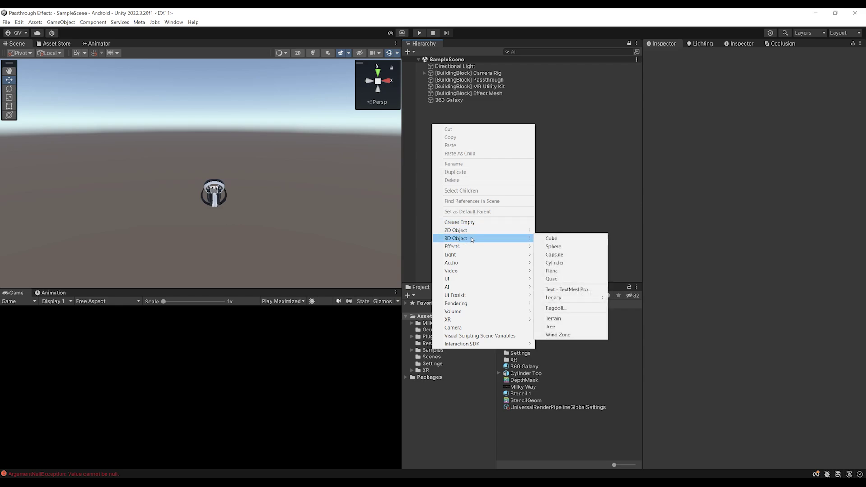
pyautogui.click(551, 239)
pyautogui.click(226, 150)
pyautogui.moveTo(226, 151); pyautogui.dragTo(245, 194, button='middle')
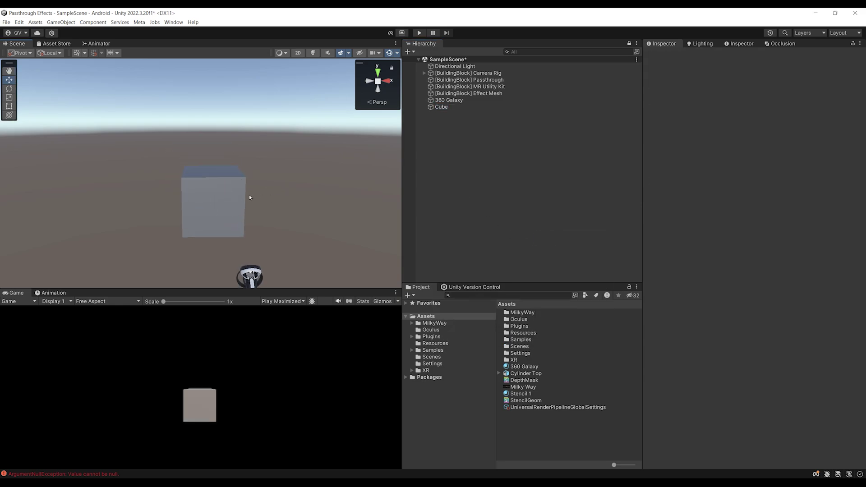
pyautogui.click(245, 195)
pyautogui.click(758, 87)
pyautogui.write('0')
pyautogui.press('Tab')
pyautogui.write('0')
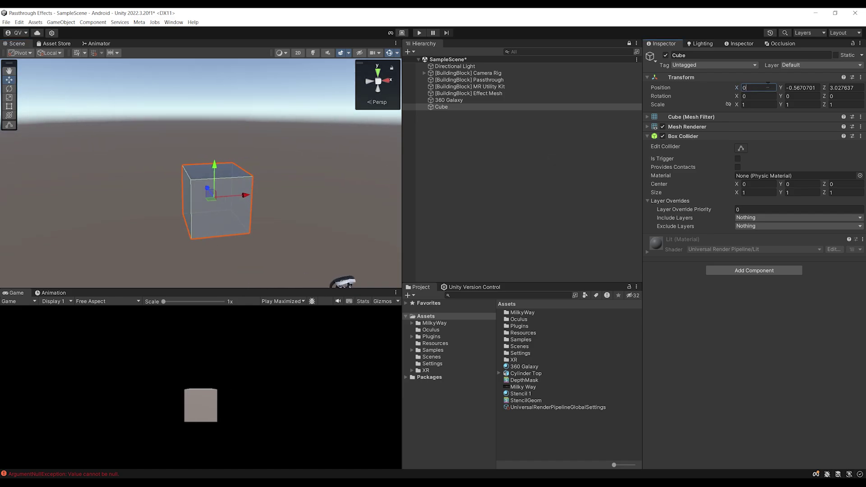
pyautogui.press('Tab')
pyautogui.write('0')
pyautogui.moveTo(344, 280); pyautogui.dragTo(226, 184)
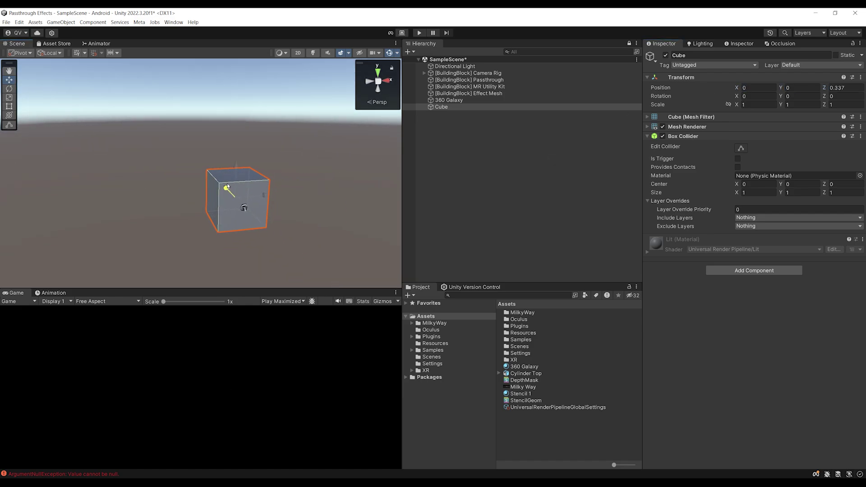
pyautogui.moveTo(230, 154); pyautogui.dragTo(261, 145)
# - Scale the cube into a thin upright panel, 0.578 × 1.065 × 0.04
pyautogui.press('r')
pyautogui.click(384, 86)
pyautogui.moveTo(220, 100); pyautogui.dragTo(220, 96)
pyautogui.keyDown('alt'); pyautogui.moveTo(206, 146); pyautogui.dragTo(251, 154); pyautogui.keyUp('alt')
pyautogui.click(384, 86)
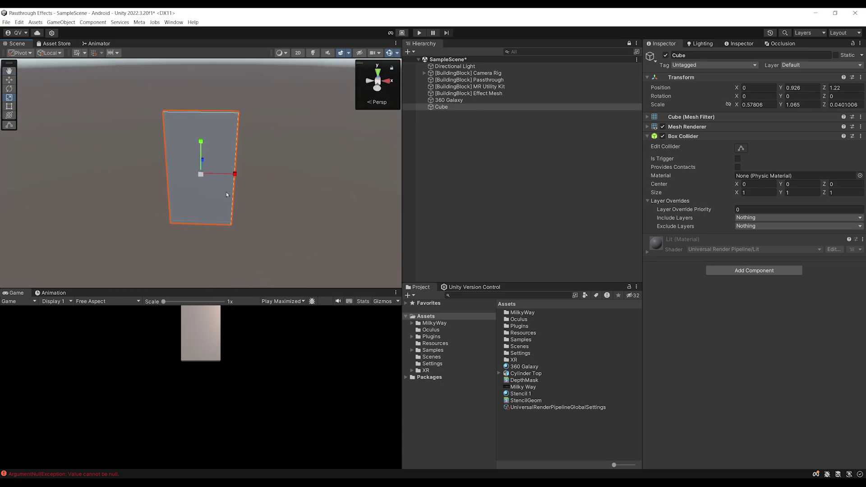
pyautogui.keyDown('alt'); pyautogui.moveTo(212, 218); pyautogui.dragTo(233, 251); pyautogui.keyUp('alt')
pyautogui.scroll(3, 274, 180)
# - Assign Stencil 1 to the panel's Mesh Renderer Element 0 and expand its material settings
pyautogui.click(687, 127)
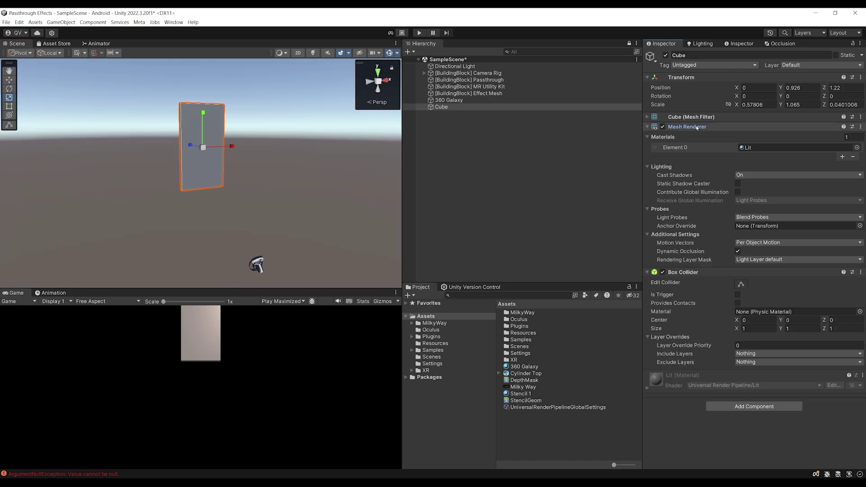
pyautogui.moveTo(520, 394); pyautogui.dragTo(749, 153)
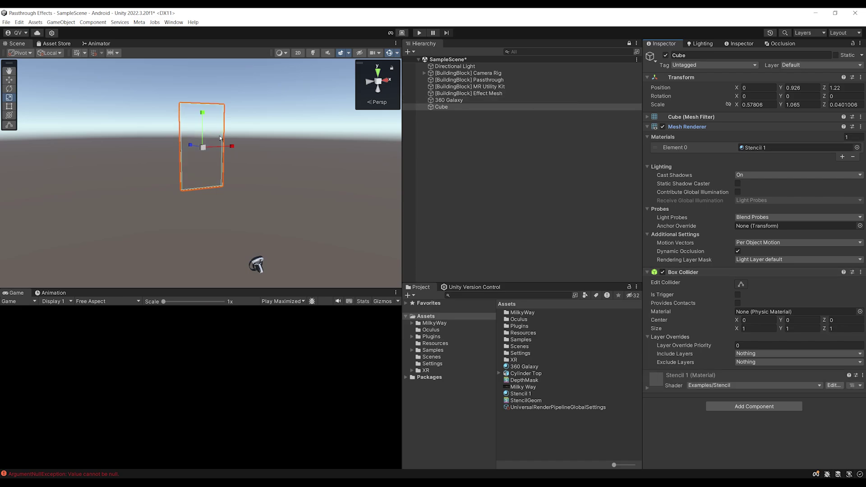
pyautogui.scroll(4, 220, 168)
pyautogui.moveTo(247, 146); pyautogui.dragTo(235, 174, button='middle')
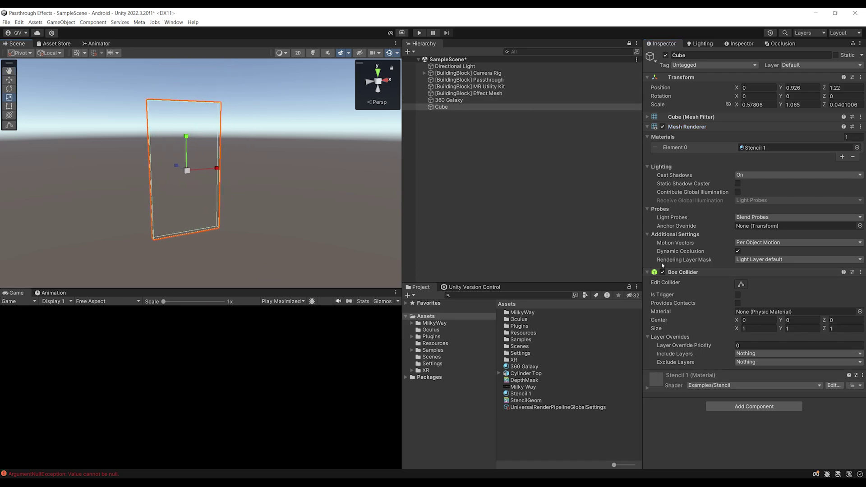
pyautogui.click(670, 390)
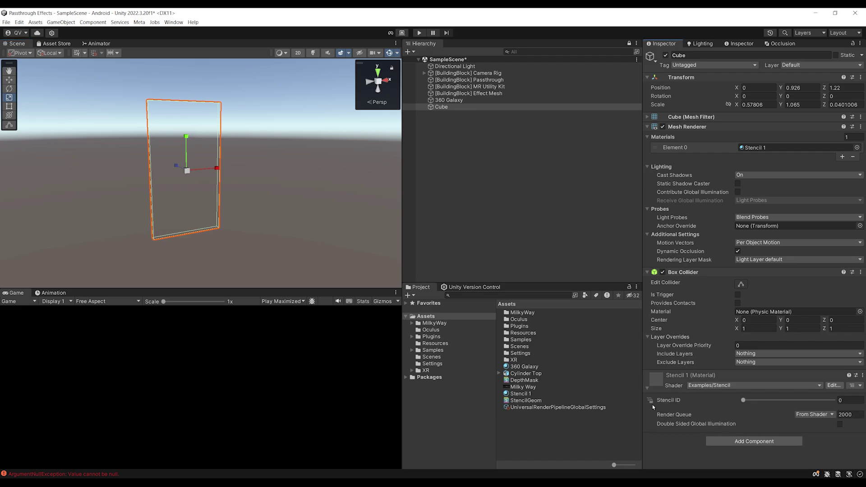
pyautogui.click(842, 401)
pyautogui.click(436, 363)
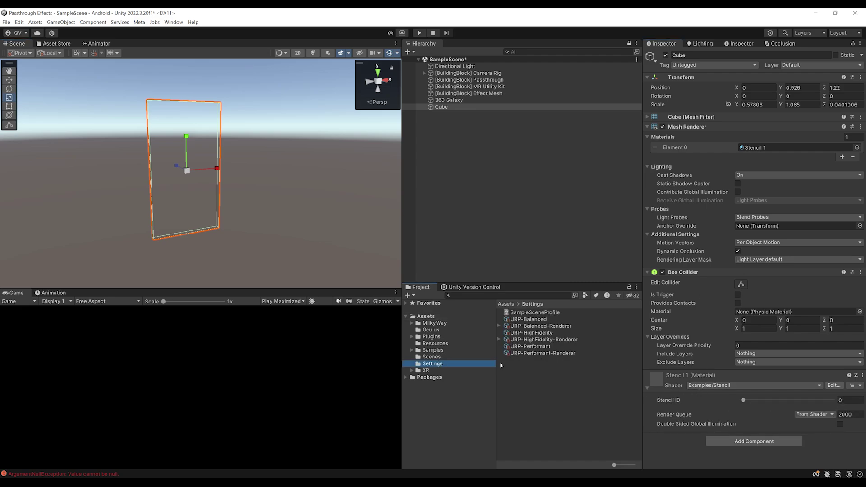
# - Check URP-HighFidelity-Renderer's stencil value, then select Stencil 1's Stencil ID field for editing
pyautogui.click(536, 341)
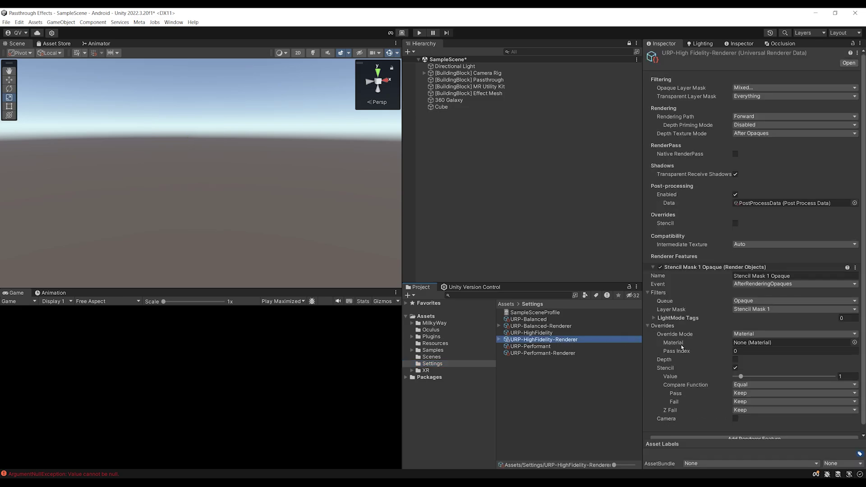
pyautogui.scroll(-1, 682, 347)
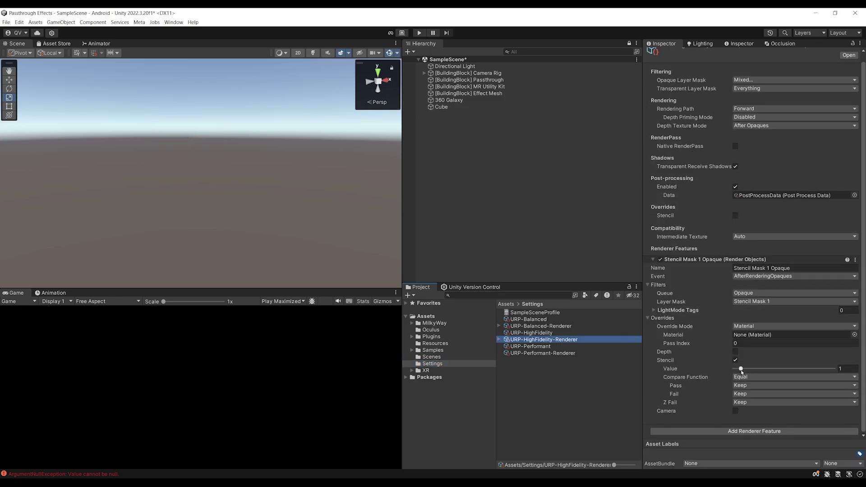
pyautogui.click(426, 316)
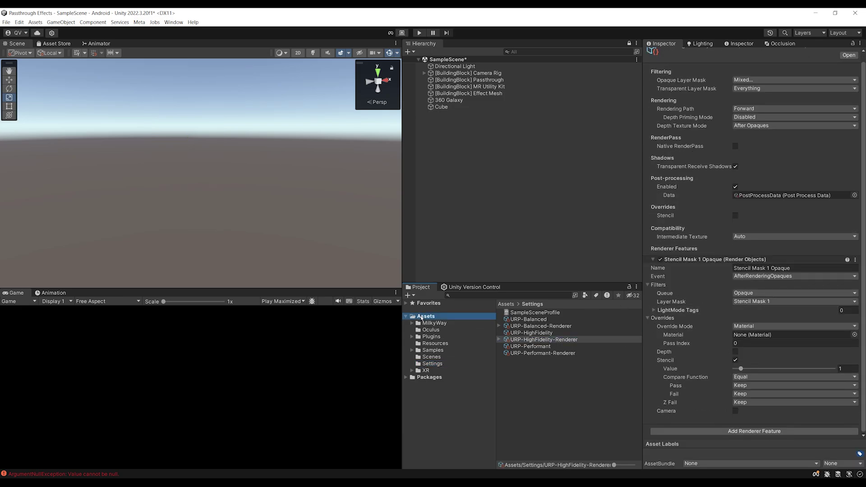
pyautogui.click(519, 394)
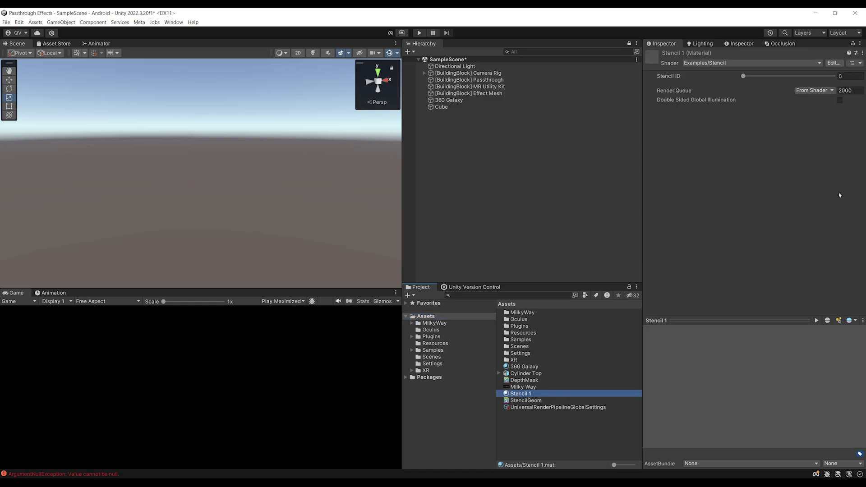
pyautogui.click(847, 76)
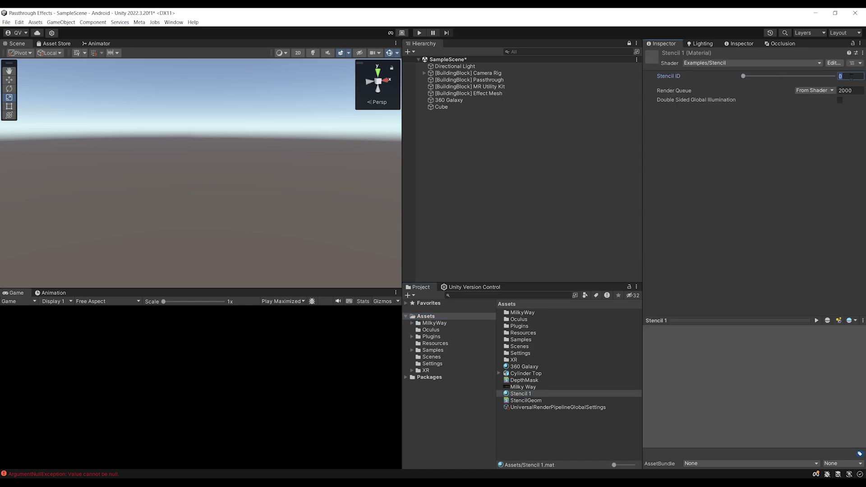
# - Enter Stencil ID 1, then orbit around the galaxy portal panel and select the Cube
pyautogui.write('1')
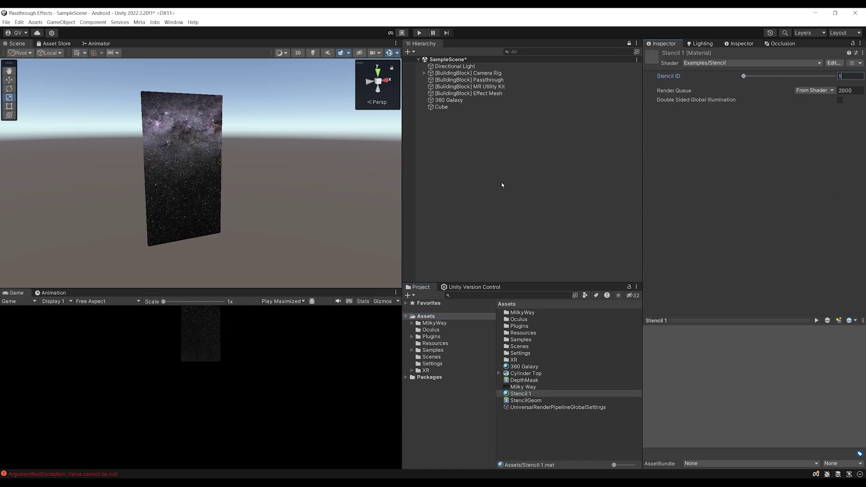
pyautogui.click(500, 185)
pyautogui.keyDown('alt'); pyautogui.moveTo(286, 226); pyautogui.dragTo(305, 212); pyautogui.keyUp('alt')
pyautogui.click(252, 211)
pyautogui.keyDown('alt'); pyautogui.moveTo(253, 211); pyautogui.dragTo(280, 166); pyautogui.keyUp('alt')
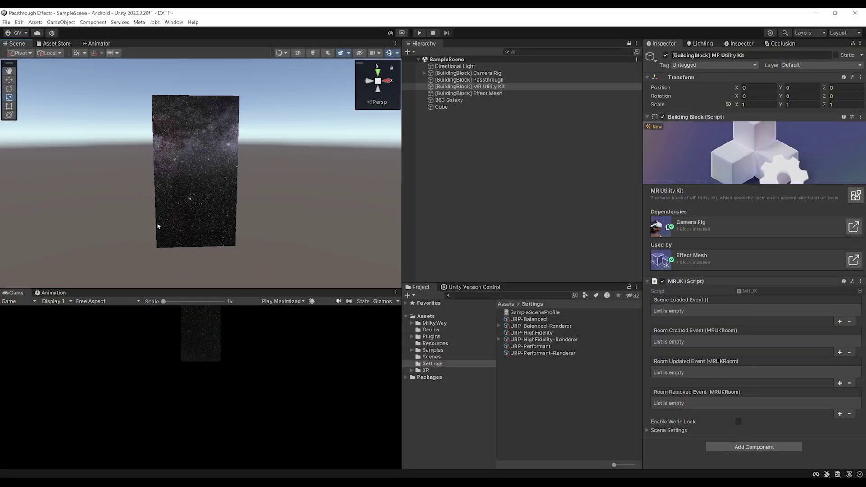
# - Try a Transparent surface type on the 360 Galaxy material, then undo it back to Opaque
pyautogui.keyDown('alt'); pyautogui.moveTo(158, 231); pyautogui.dragTo(169, 234); pyautogui.keyUp('alt')
pyautogui.click(449, 100)
pyautogui.click(686, 285)
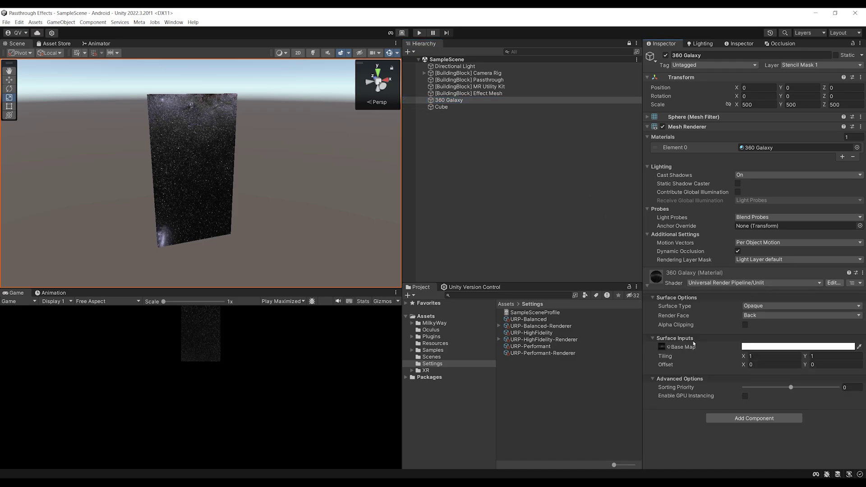
pyautogui.click(754, 309)
pyautogui.click(763, 323)
pyautogui.moveTo(209, 160); pyautogui.dragTo(162, 176, button='right')
pyautogui.hotkey('ctrl', 'z')
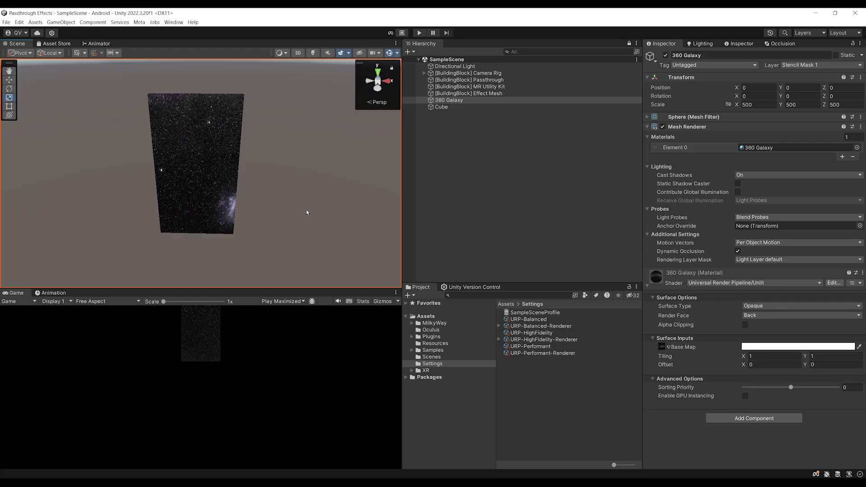
# - Add a Render Objects feature to URP-HighFidelity-Renderer named Stencil Mask 1 Transparent
pyautogui.click(554, 341)
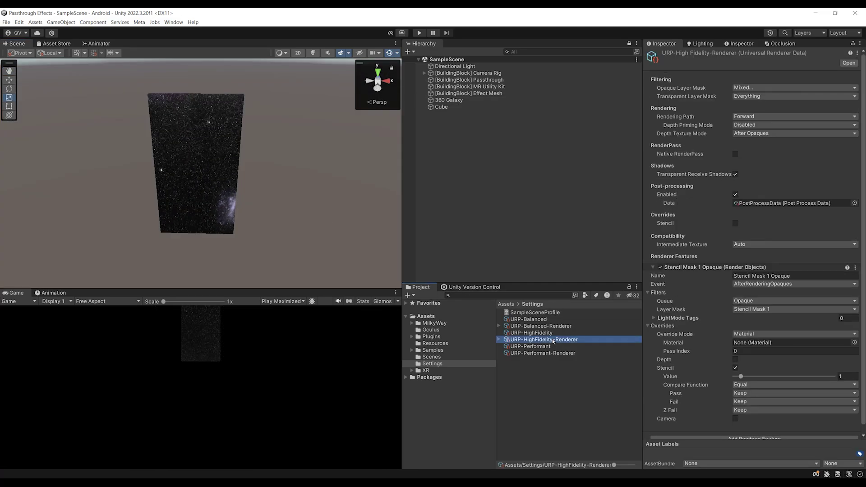
pyautogui.scroll(-1, 792, 210)
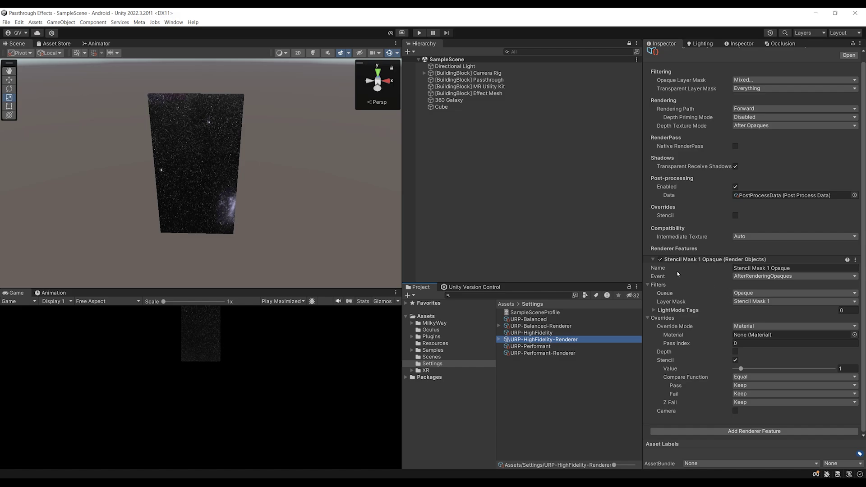
pyautogui.click(761, 431)
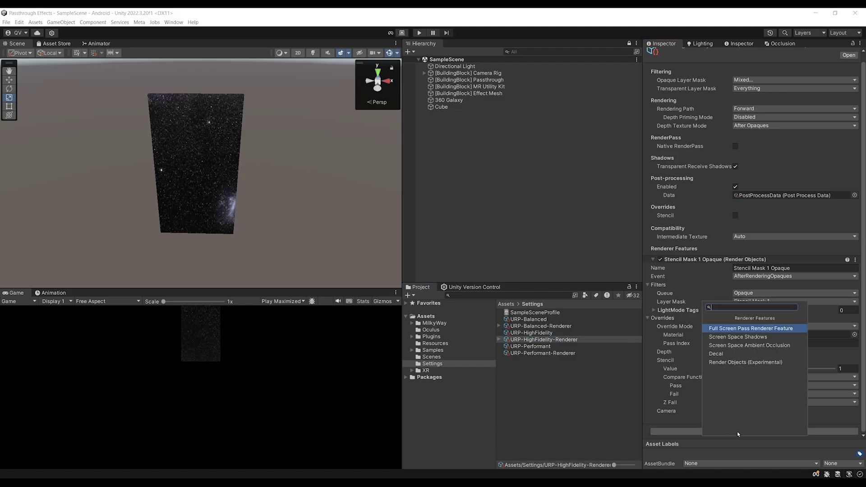
pyautogui.click(749, 363)
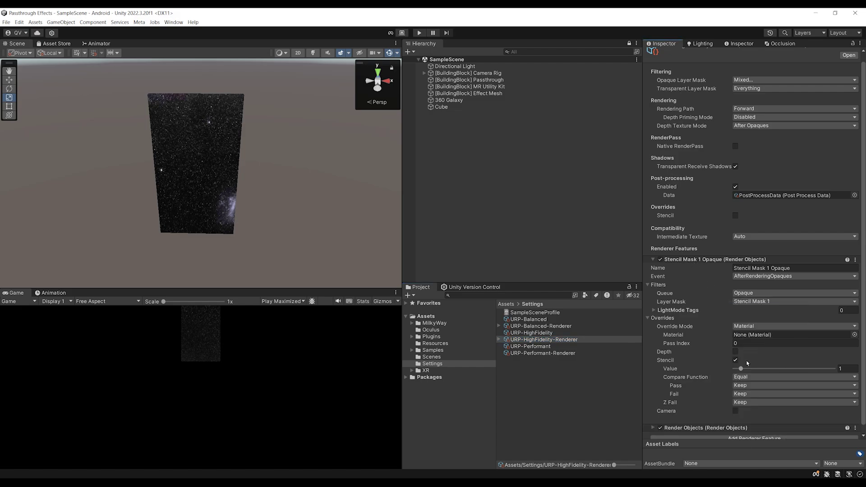
pyautogui.scroll(-1, 701, 421)
pyautogui.click(702, 421)
pyautogui.scroll(-5, 748, 294)
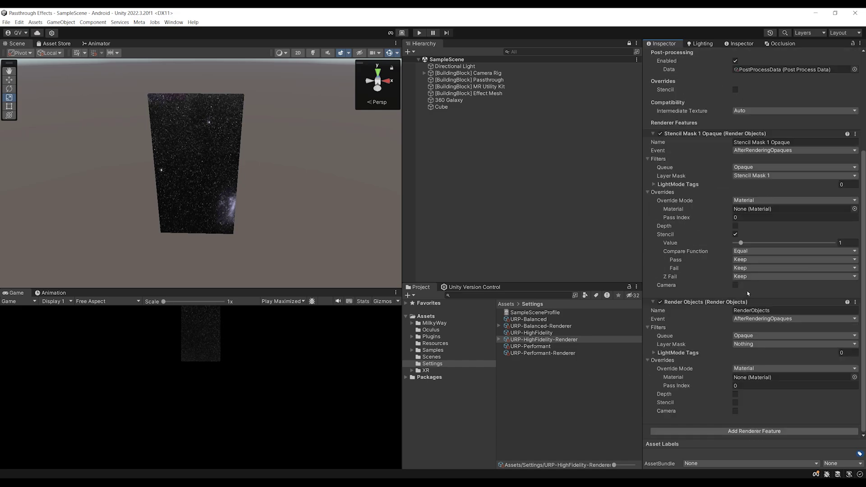
pyautogui.click(766, 310)
pyautogui.write('Stencil Mask 1 Transparent')
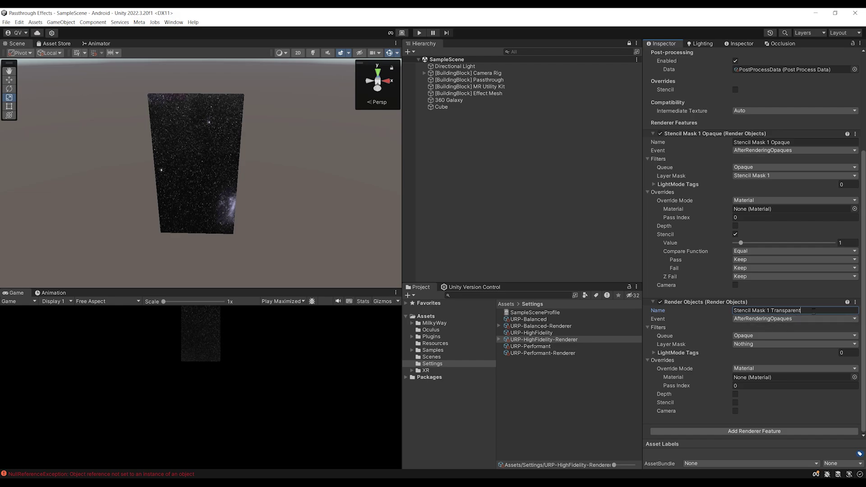
pyautogui.press('Return')
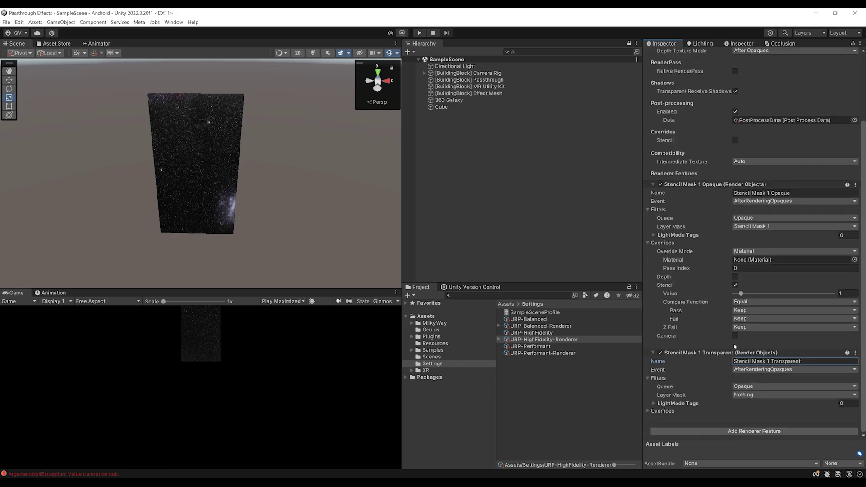
# - Set the feature's event to AfterRenderingTransparents and its queue to Transparent
pyautogui.click(759, 370)
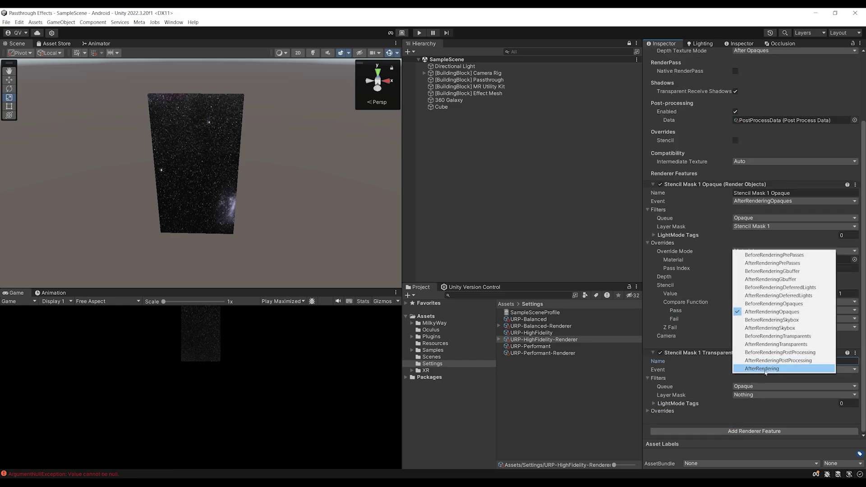
pyautogui.click(789, 346)
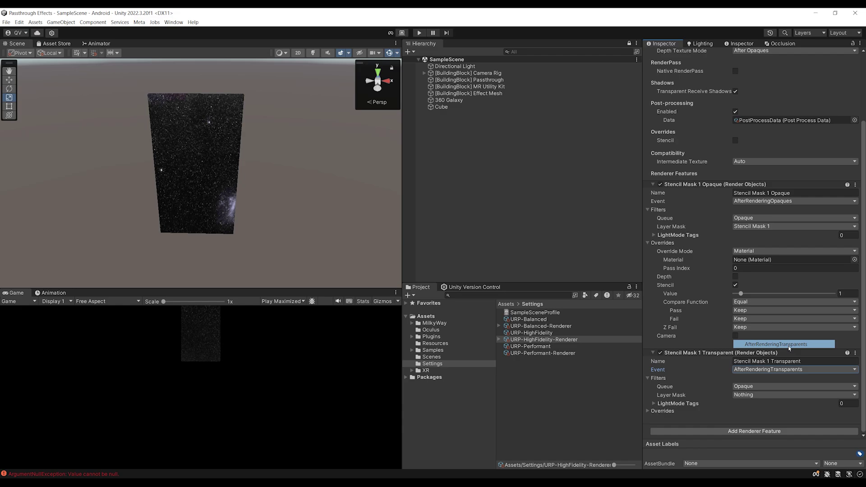
pyautogui.click(749, 386)
pyautogui.click(751, 403)
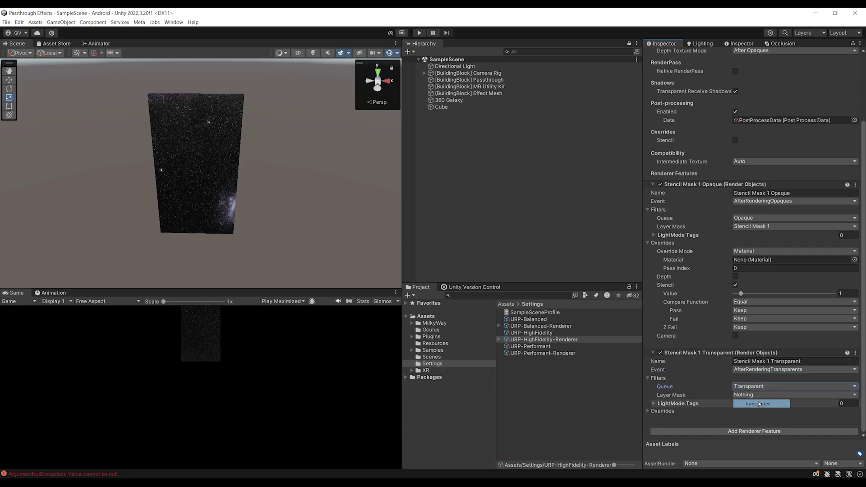
# - Enable the stencil override with value 1 and Compare Equal, and set Layer Mask to Stencil Mask 1
pyautogui.click(668, 413)
pyautogui.scroll(-3, 668, 413)
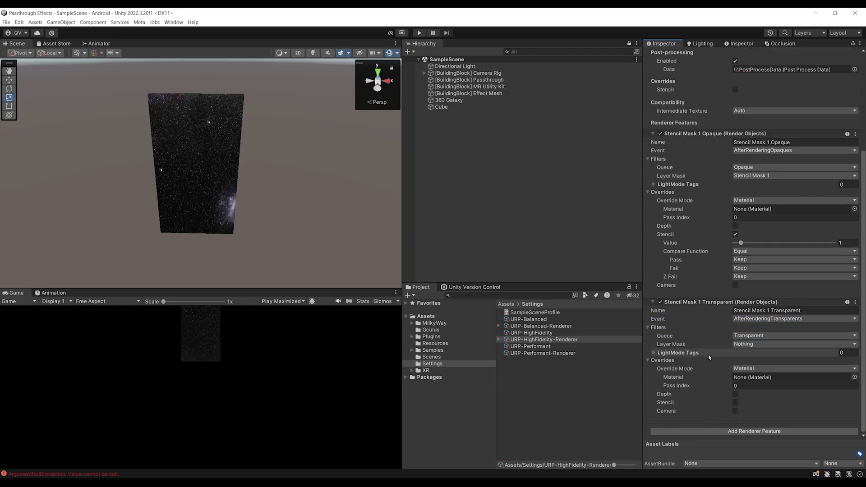
pyautogui.click(735, 402)
pyautogui.scroll(-3, 727, 366)
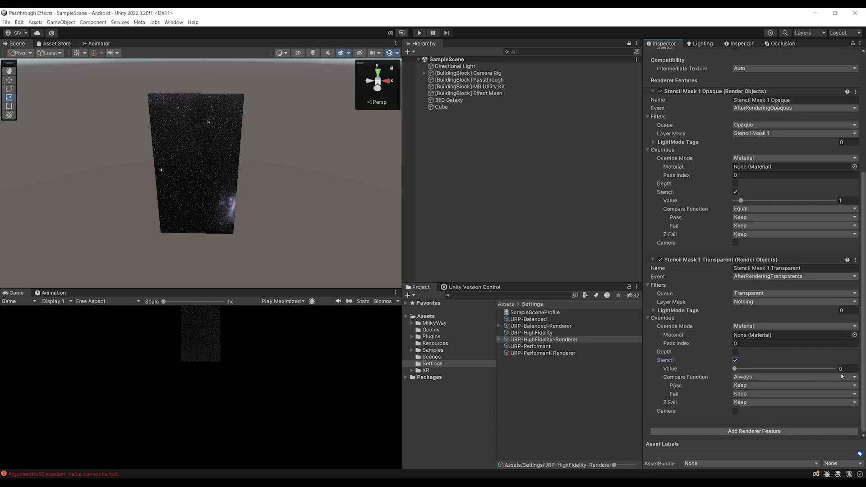
pyautogui.click(841, 369)
pyautogui.write('1')
pyautogui.click(746, 377)
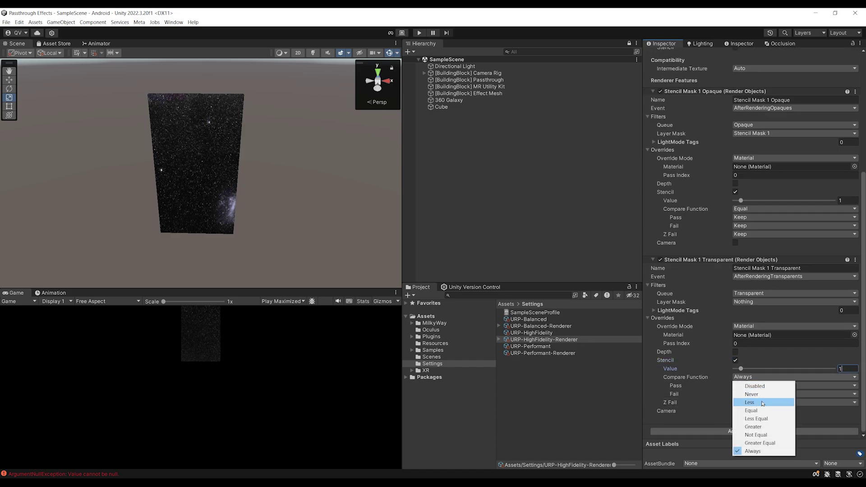
pyautogui.click(751, 411)
pyautogui.scroll(6, 769, 386)
pyautogui.scroll(-6, 758, 307)
pyautogui.click(747, 302)
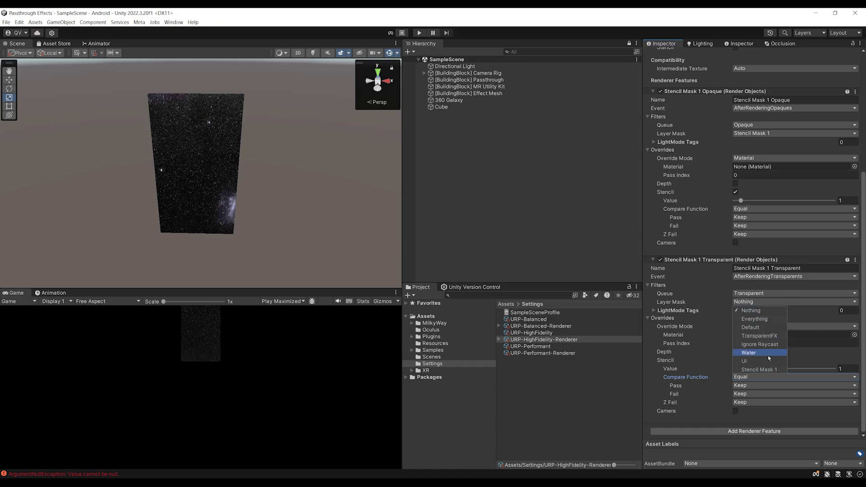
pyautogui.click(758, 365)
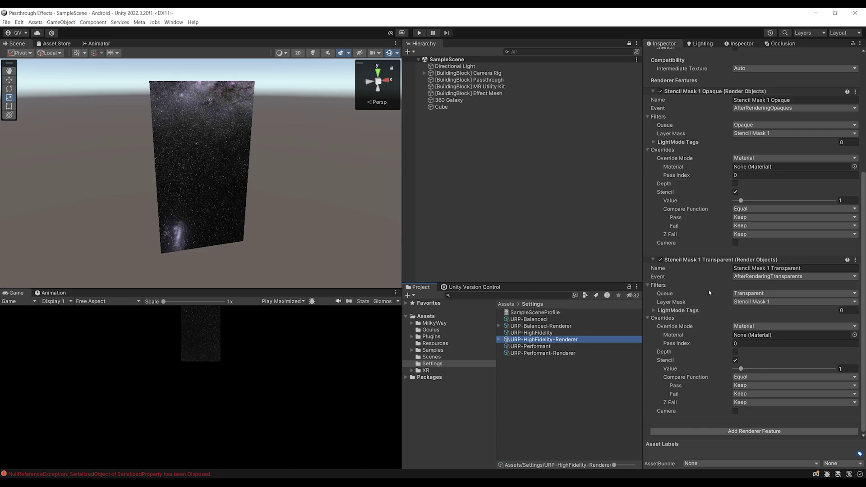
# - Uncheck Stencil Mask 1 in the renderer's Transparent Layer Mask, then select the 360 Galaxy sphere
pyautogui.scroll(5, 706, 290)
pyautogui.scroll(1, 704, 292)
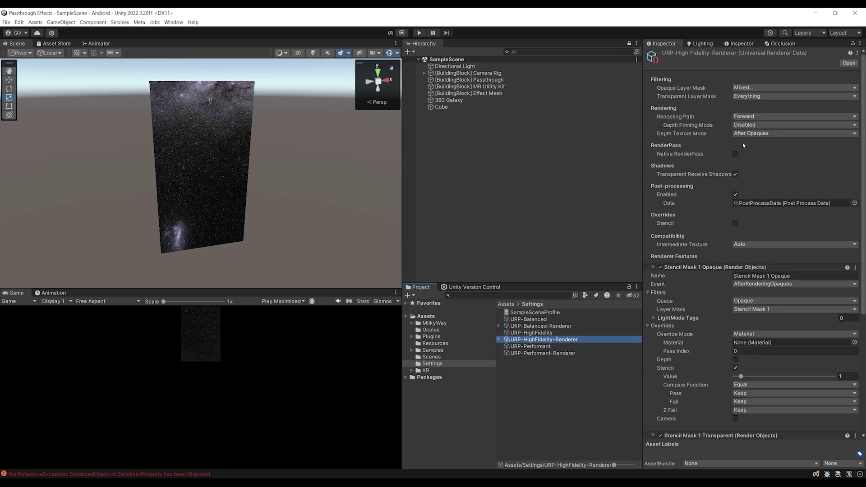
pyautogui.click(738, 87)
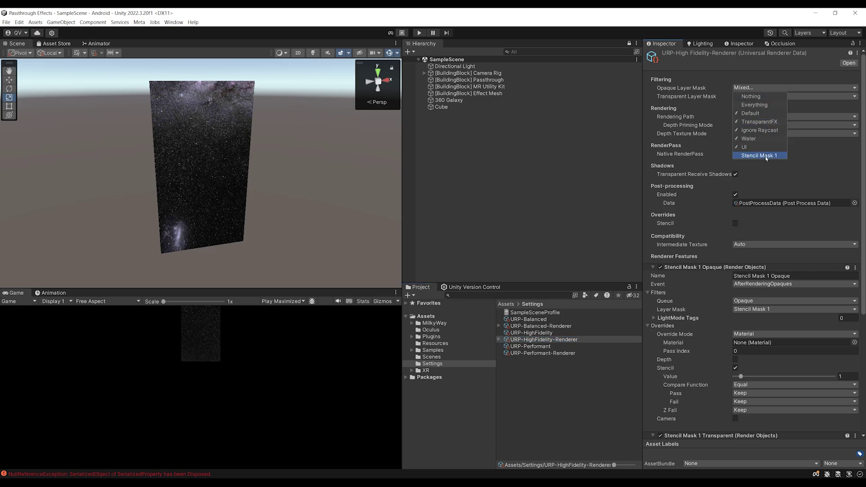
pyautogui.click(680, 98)
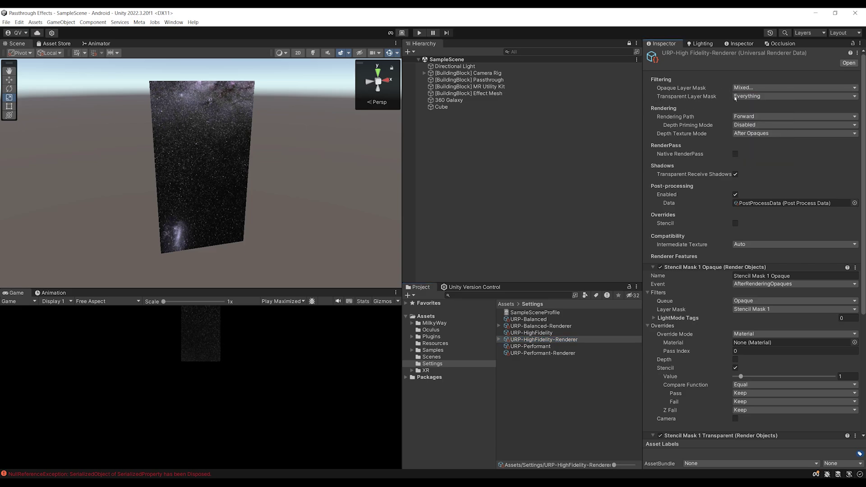
pyautogui.click(737, 97)
pyautogui.click(760, 164)
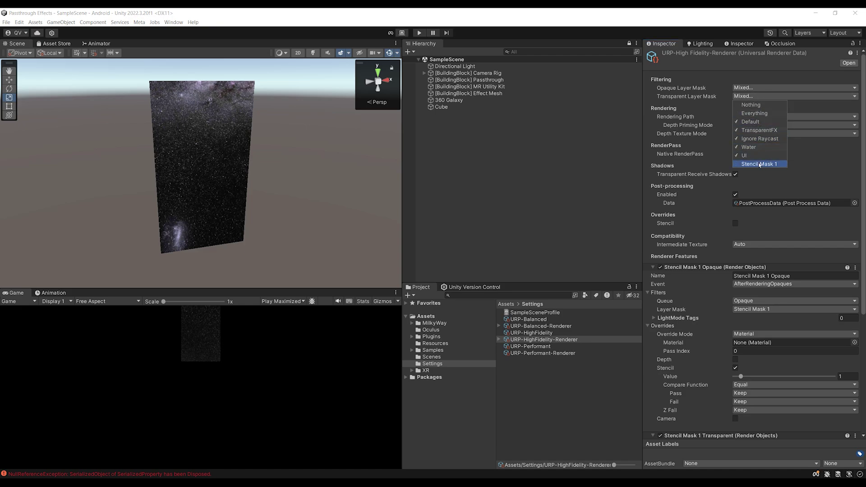
pyautogui.click(473, 100)
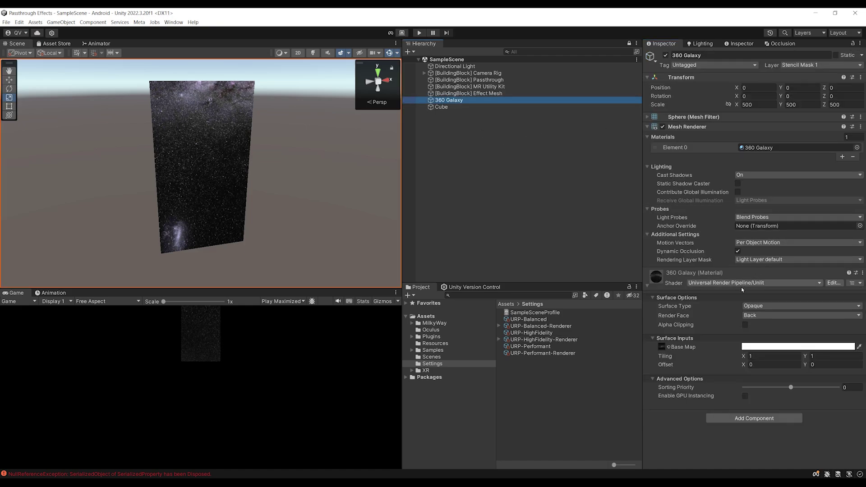
# - Make the galaxy material Transparent with Base Map alpha 167 and orbit to inspect it
pyautogui.click(767, 305)
pyautogui.click(762, 320)
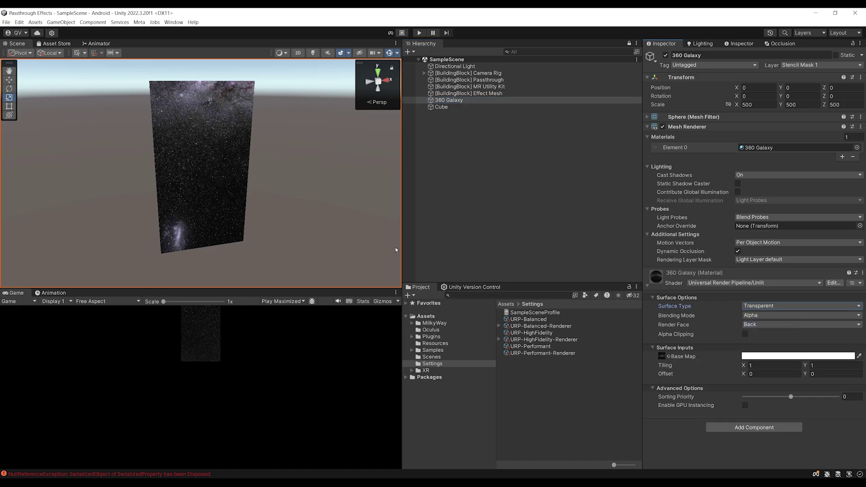
pyautogui.keyDown('alt'); pyautogui.moveTo(271, 193); pyautogui.dragTo(291, 183); pyautogui.keyUp('alt')
pyautogui.click(812, 356)
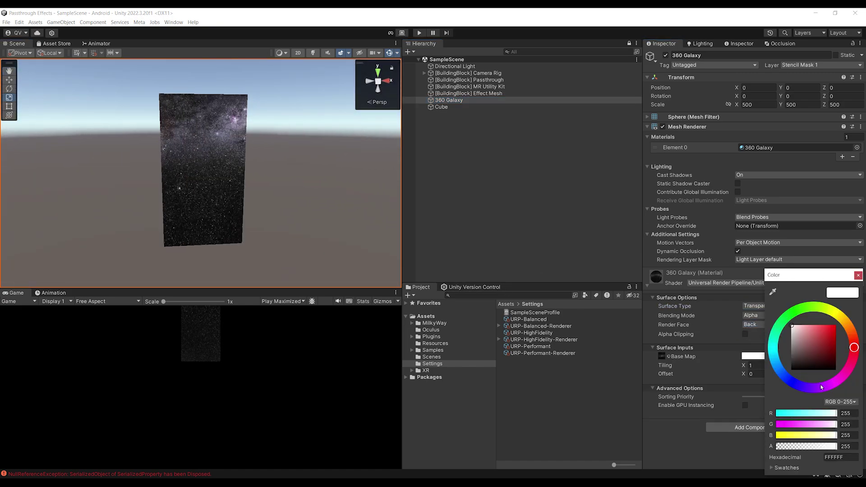
pyautogui.moveTo(830, 446)
pyautogui.mouseDown()
pyautogui.moveTo(780, 446)
pyautogui.moveTo(815, 446)
pyautogui.mouseUp()
pyautogui.keyDown('alt'); pyautogui.moveTo(387, 253); pyautogui.dragTo(236, 196); pyautogui.keyUp('alt')
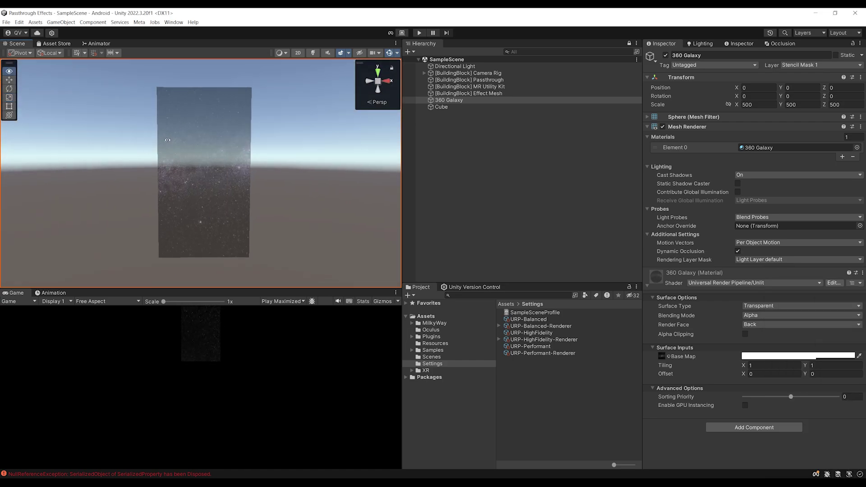
pyautogui.moveTo(162, 142); pyautogui.dragTo(191, 189, button='right')
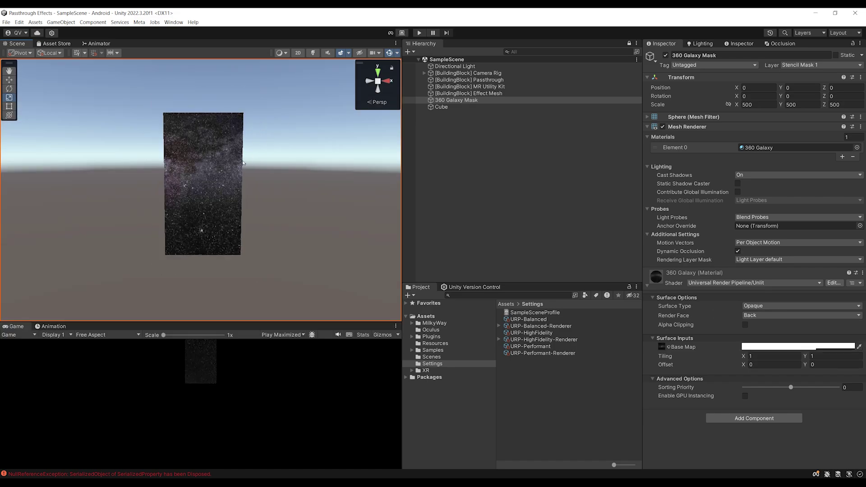
pyautogui.keyDown('alt'); pyautogui.moveTo(290, 115); pyautogui.dragTo(246, 138); pyautogui.keyUp('alt')
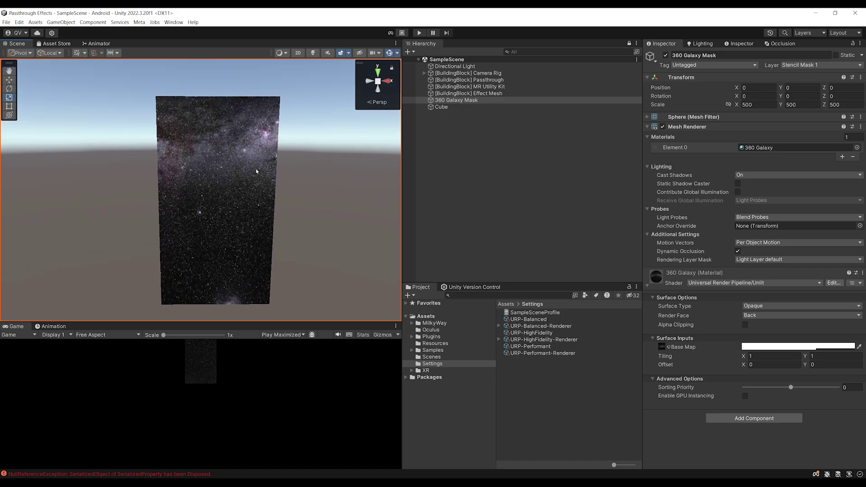
pyautogui.keyDown('alt'); pyautogui.moveTo(271, 166); pyautogui.dragTo(224, 165); pyautogui.keyUp('alt')
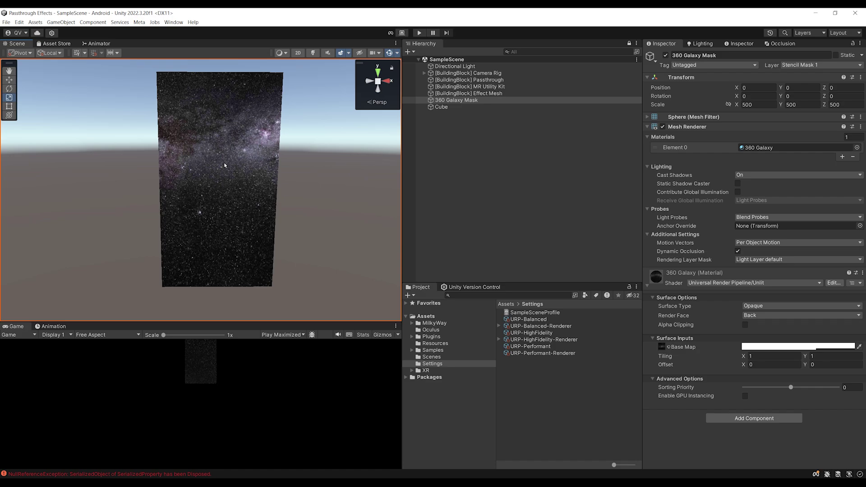
# - Give the Effect Mesh the Stencil 1 material and the WINDOW_FRAME label, then select the Cube
pyautogui.click(498, 94)
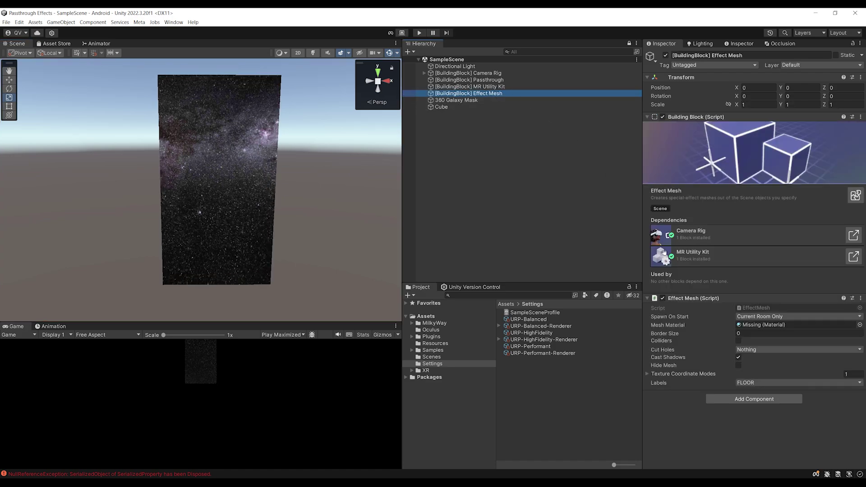
pyautogui.click(426, 317)
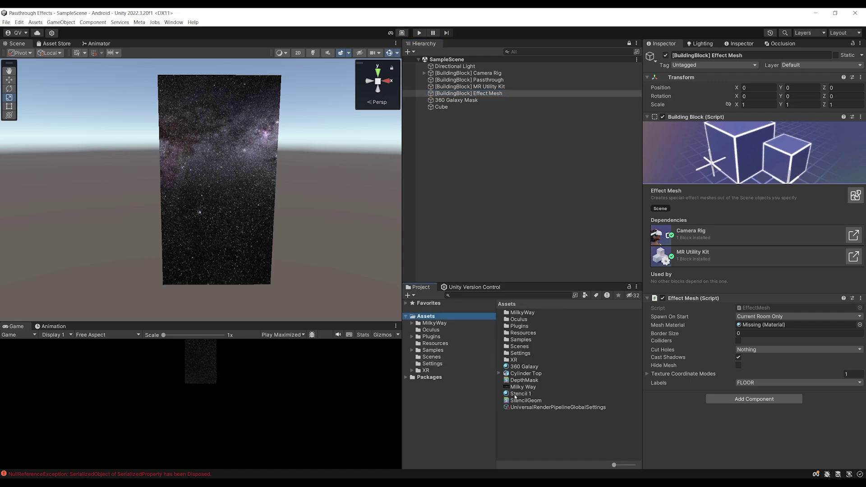
pyautogui.moveTo(515, 397); pyautogui.dragTo(749, 327)
pyautogui.click(757, 383)
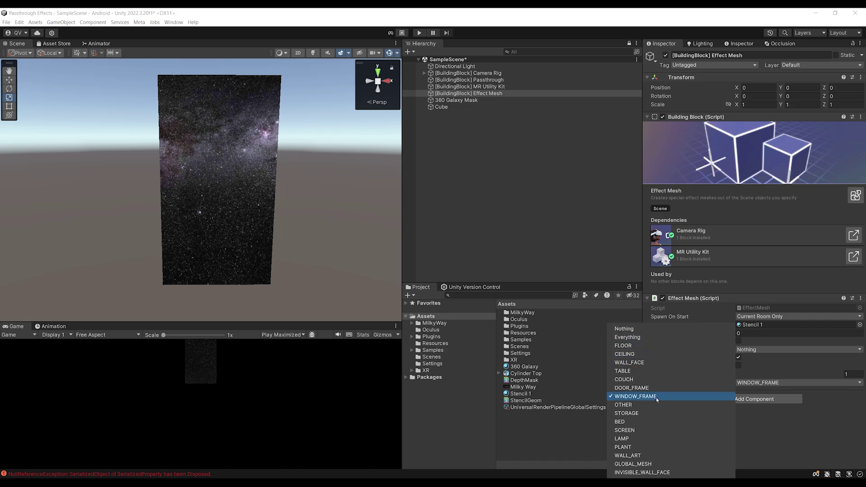
pyautogui.click(784, 434)
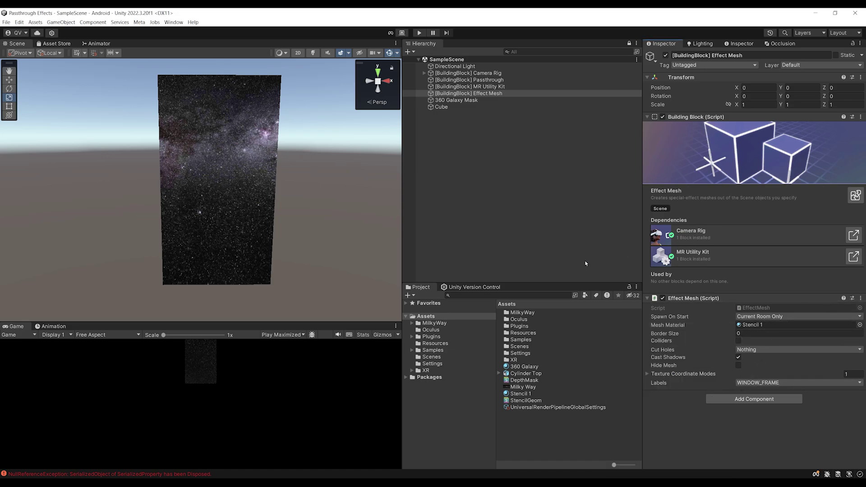
pyautogui.scroll(1, 322, 191)
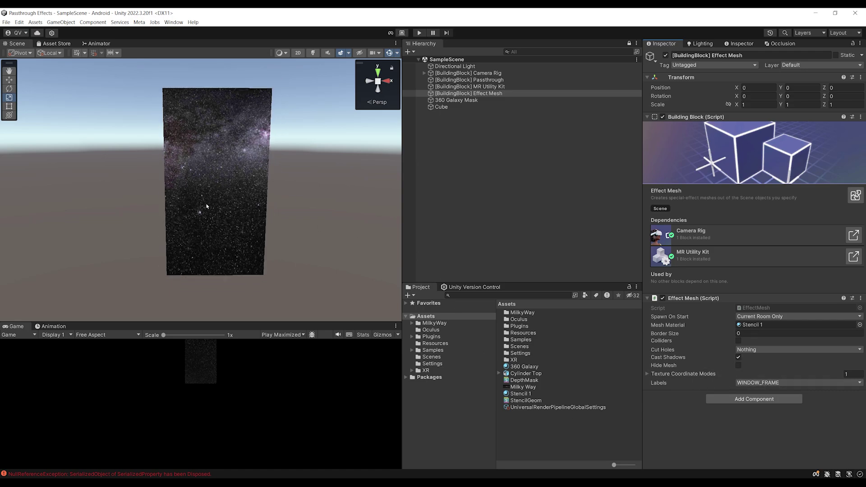
pyautogui.click(238, 194)
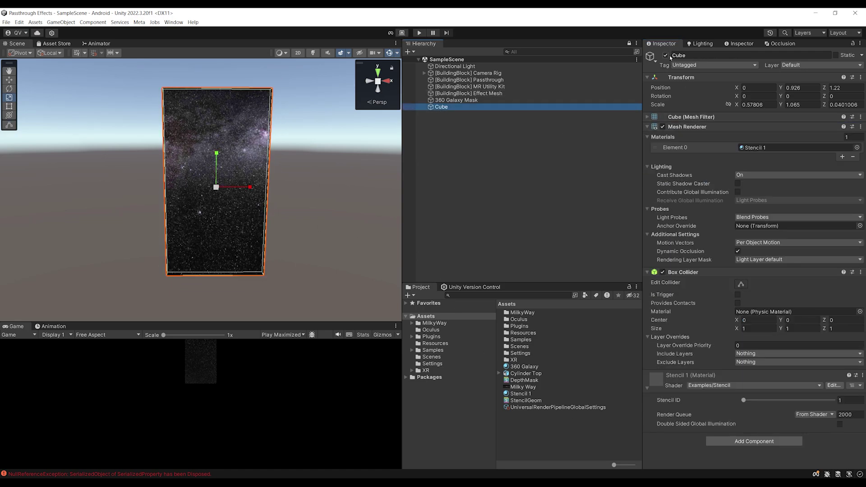
# - Deactivate the Cube so it disappears from the scene
pyautogui.click(665, 55)
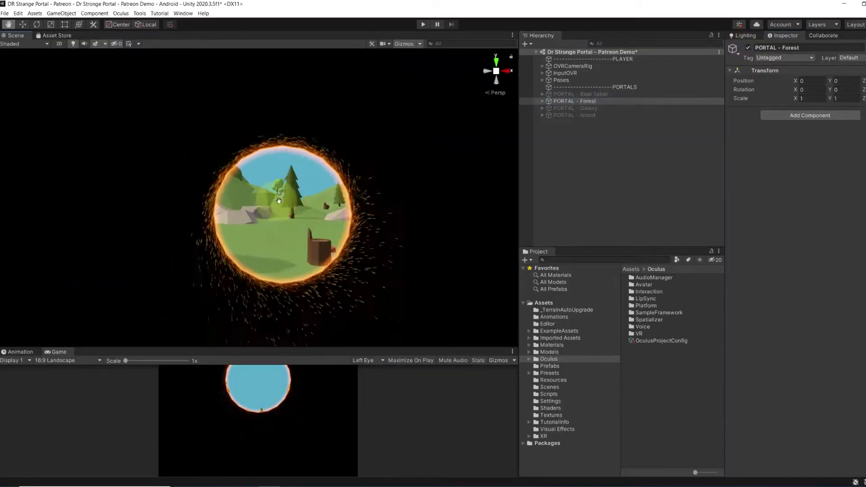
# - Select PORTAL - Galaxy in the Hierarchy beside the forest portal view
pyautogui.moveTo(279, 201); pyautogui.dragTo(288, 199, button='middle')
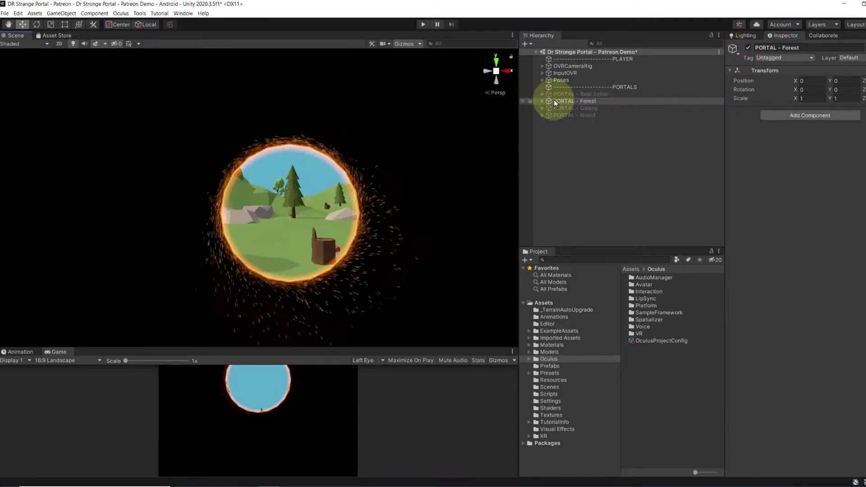
pyautogui.click(566, 108)
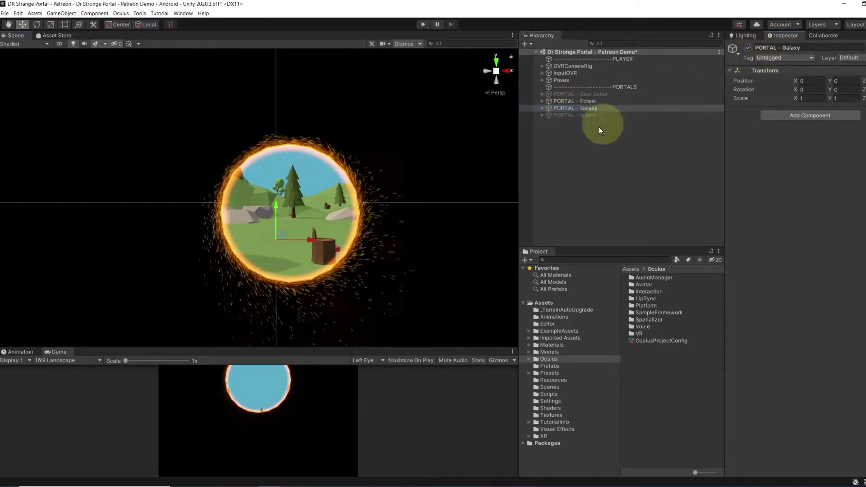